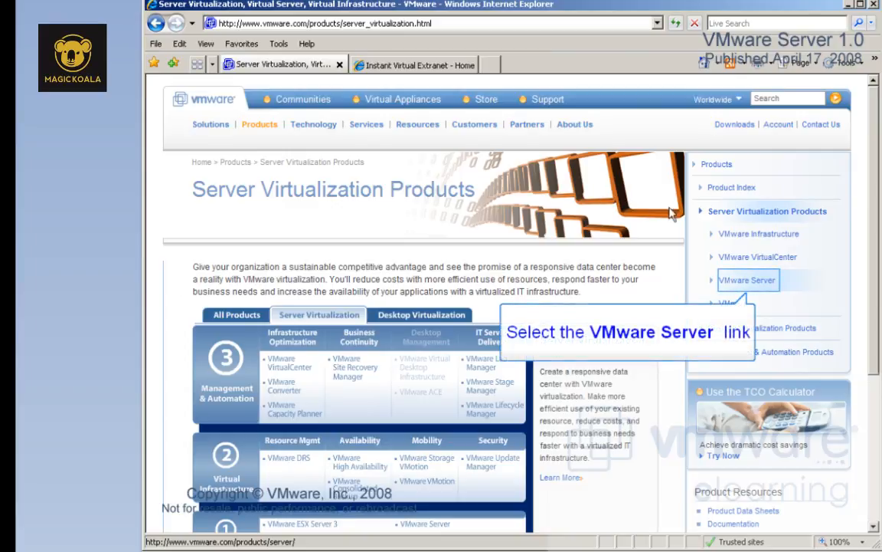
- Open the VMware Server download page, go to the free serial number registration, and submit the completed form
{"action": "left_click", "coordinate": [748, 282]}
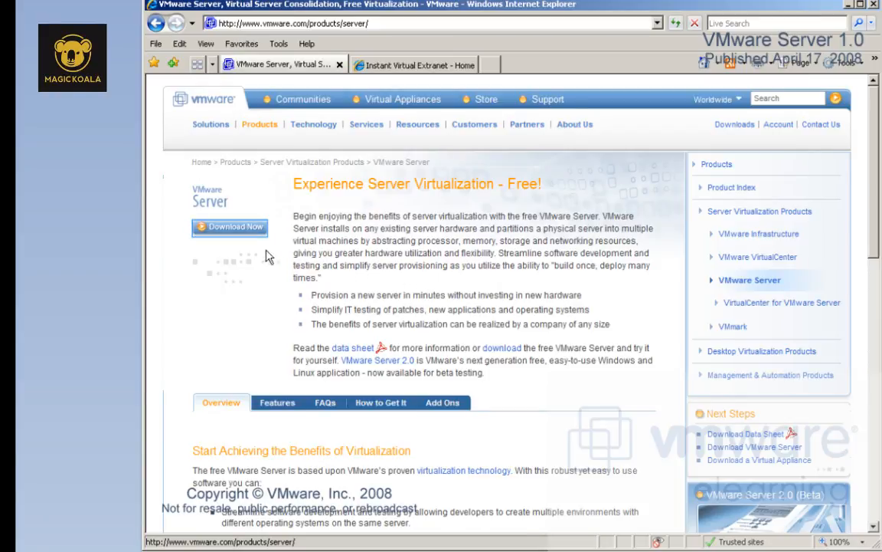
{"action": "left_click", "coordinate": [238, 228]}
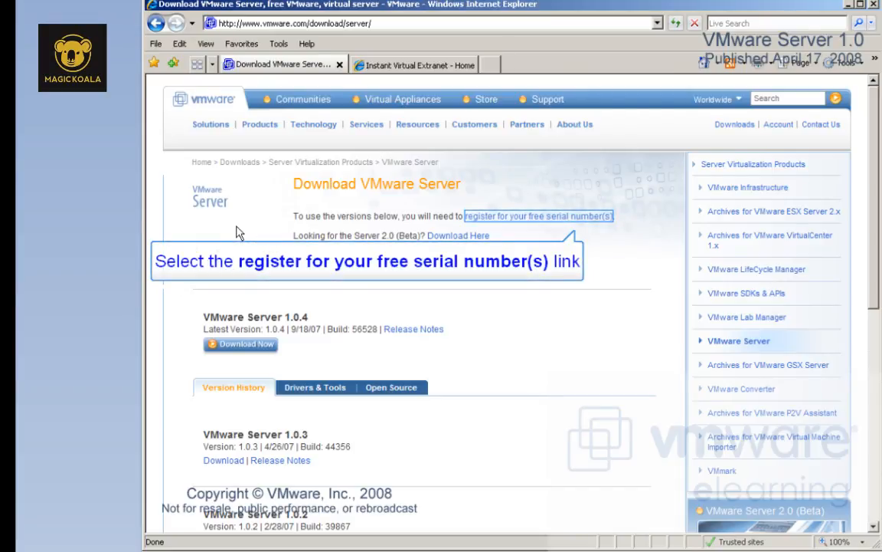
{"action": "left_click", "coordinate": [506, 217]}
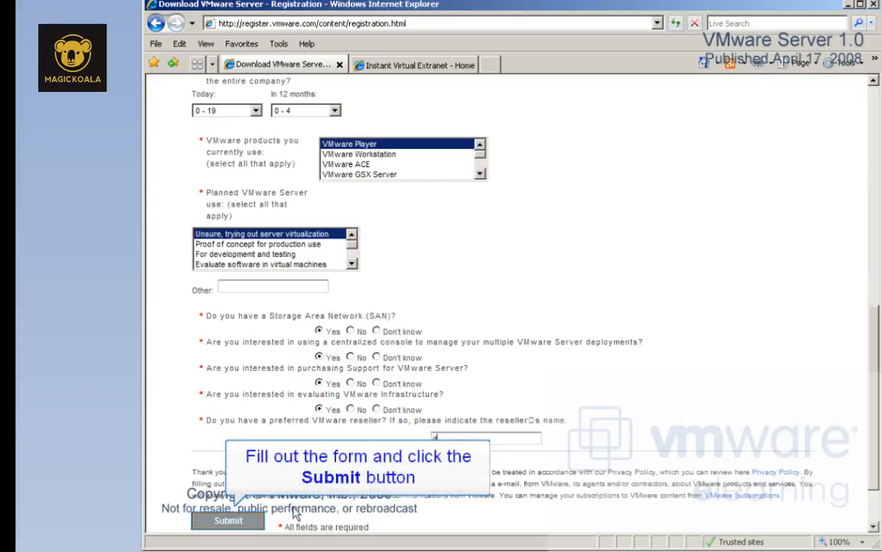
{"action": "left_click", "coordinate": [258, 521]}
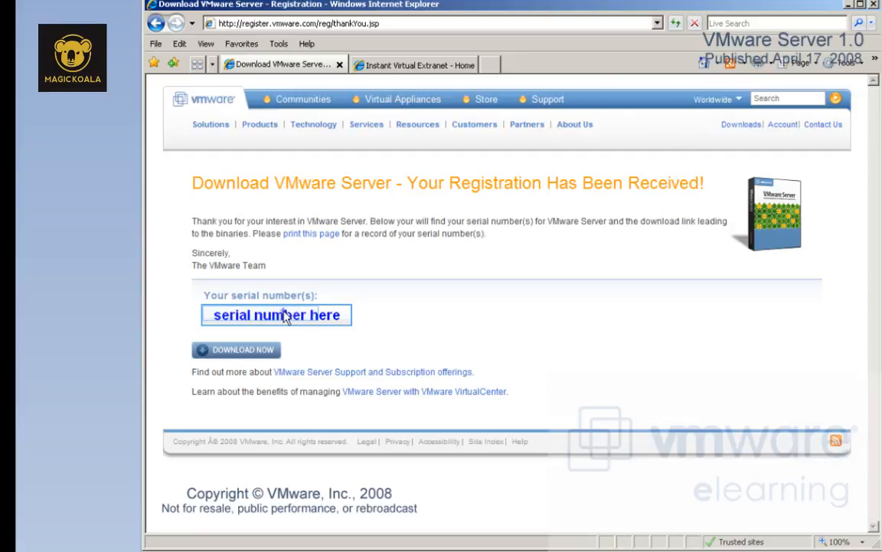
- Copy the issued serial number, proceed to the download, and accept the terms of the VMware Server EULA
{"action": "right_click", "coordinate": [298, 314]}
{"action": "left_click", "coordinate": [316, 333]}
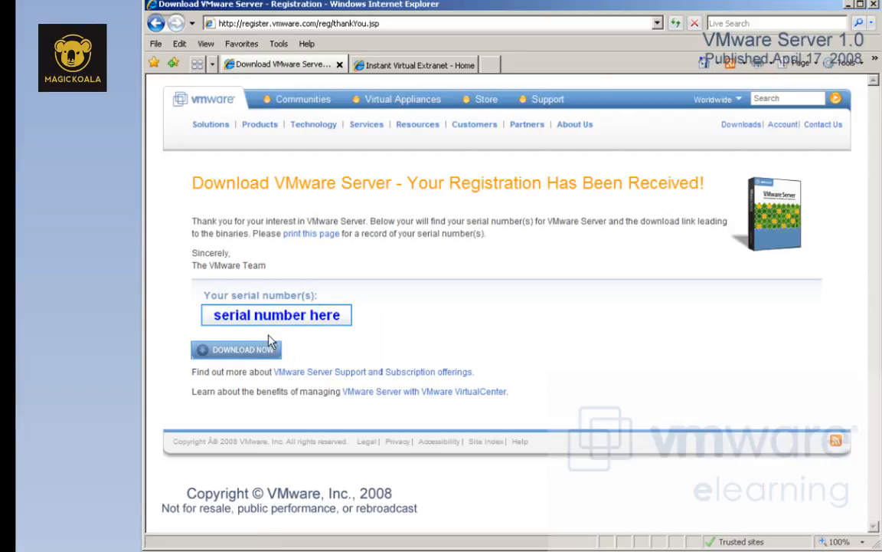
{"action": "left_click", "coordinate": [268, 349]}
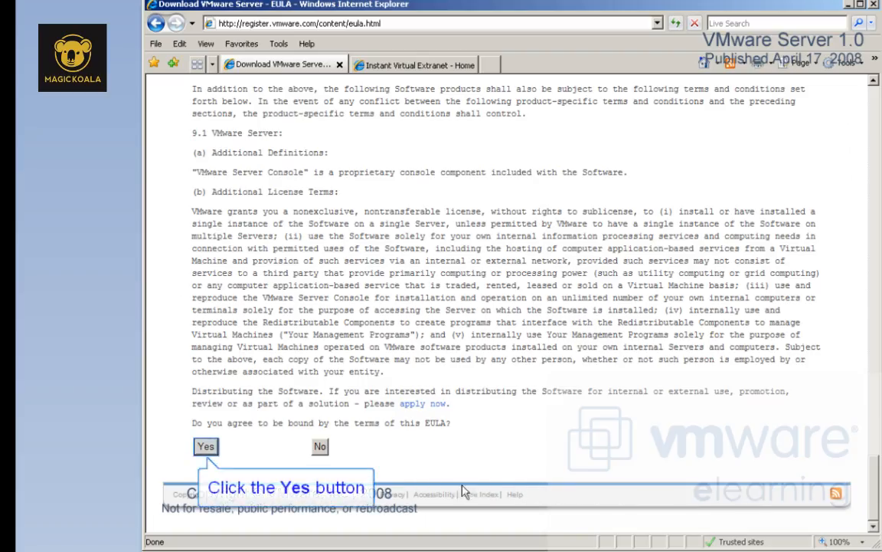
{"action": "left_click", "coordinate": [215, 452]}
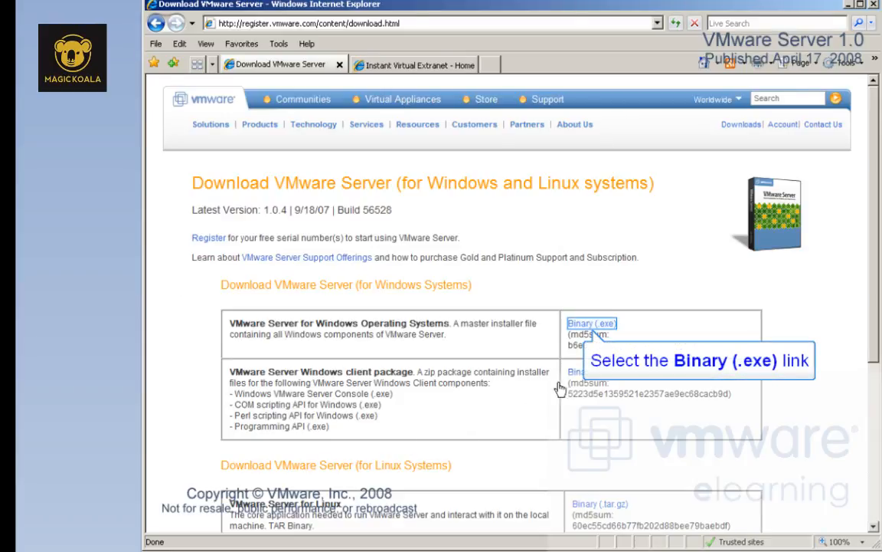
- Download the Binary (.exe) of VMware Server for Windows Operating Systems, saving VMware-server-installer-1.0.4-56528.exe in the VMware Server folder
{"action": "left_click", "coordinate": [590, 324]}
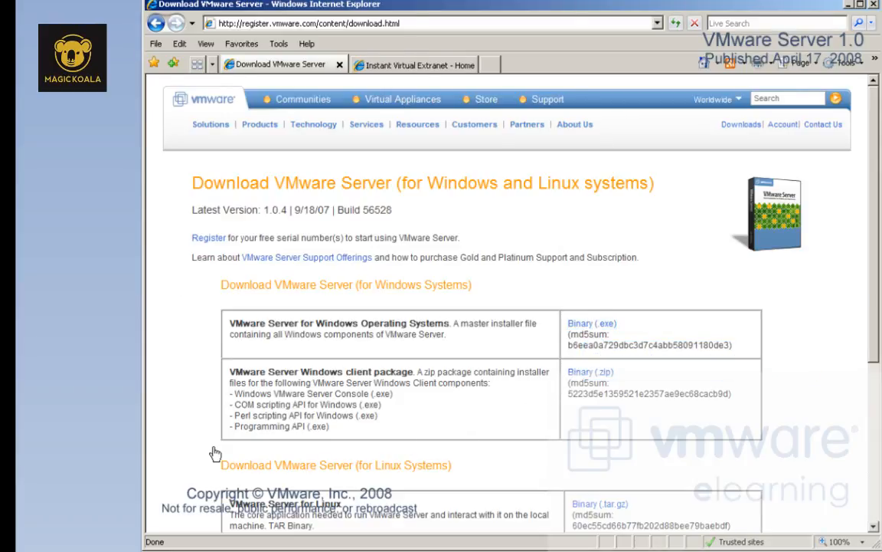
{"action": "left_click", "coordinate": [591, 324]}
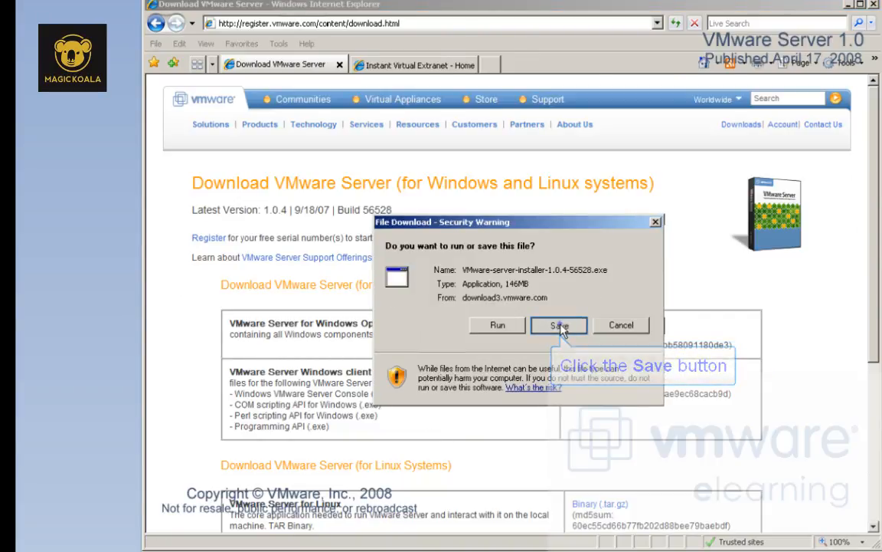
{"action": "left_click", "coordinate": [560, 324]}
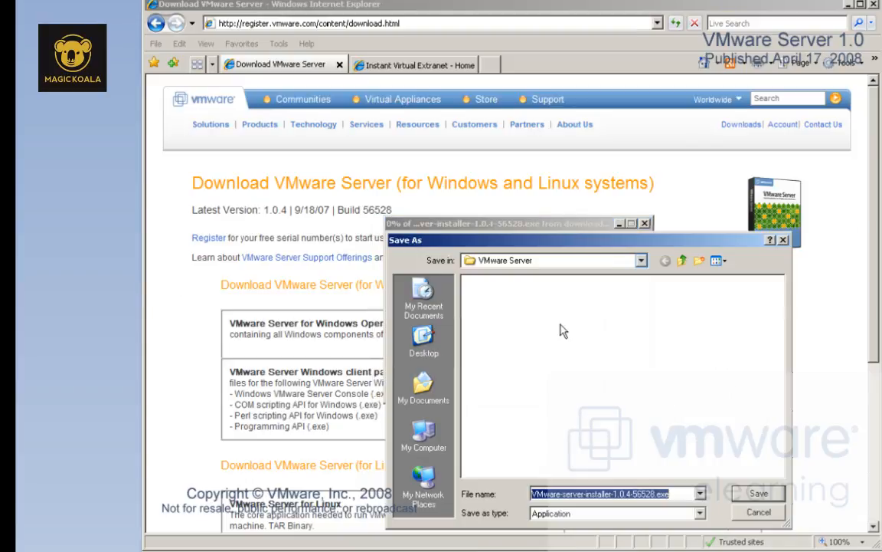
{"action": "left_click", "coordinate": [643, 263]}
{"action": "left_click", "coordinate": [643, 263]}
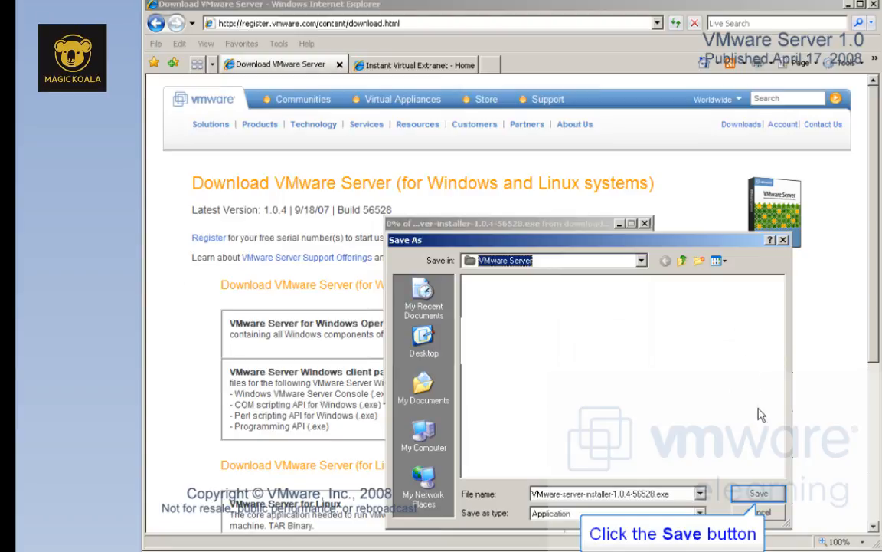
{"action": "left_click", "coordinate": [762, 494]}
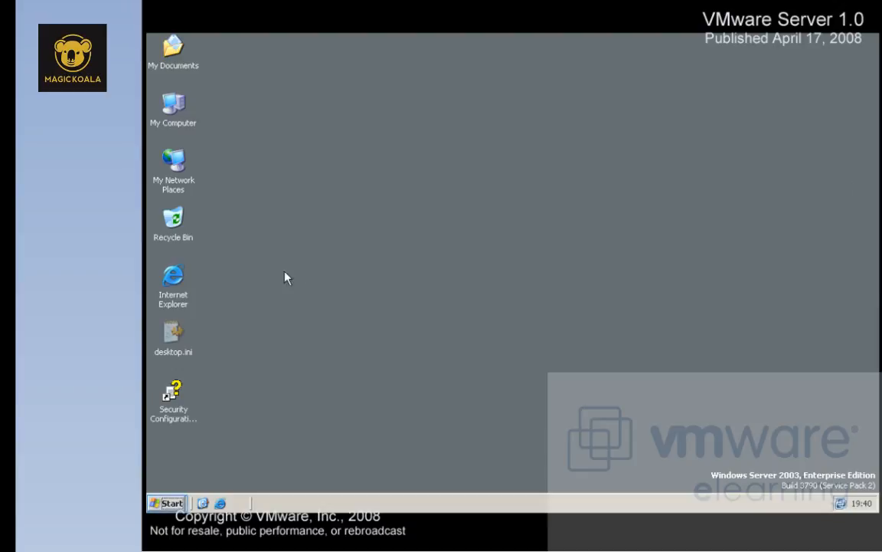
- Open the Windows Components Wizard through Add or Remove Programs in the Control Panel
{"action": "left_click", "coordinate": [171, 503]}
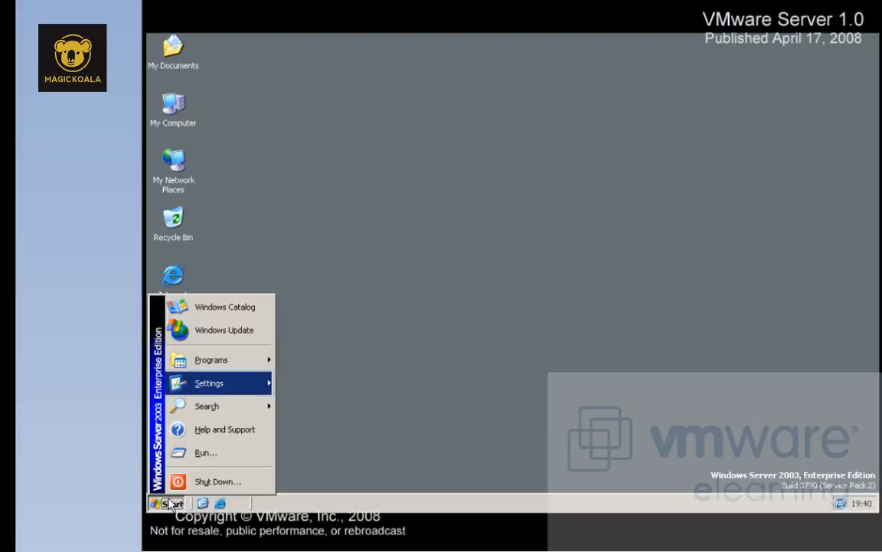
{"action": "mouse_move", "coordinate": [229, 387]}
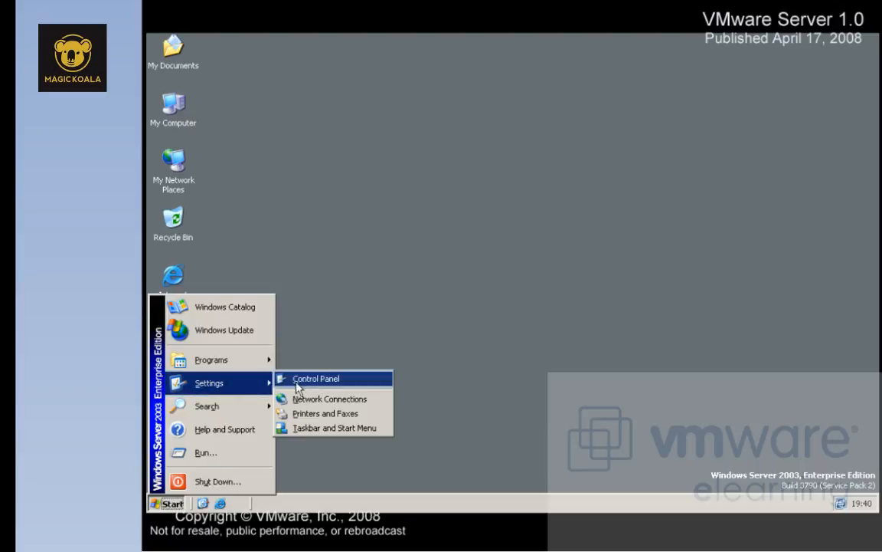
{"action": "left_click", "coordinate": [311, 380]}
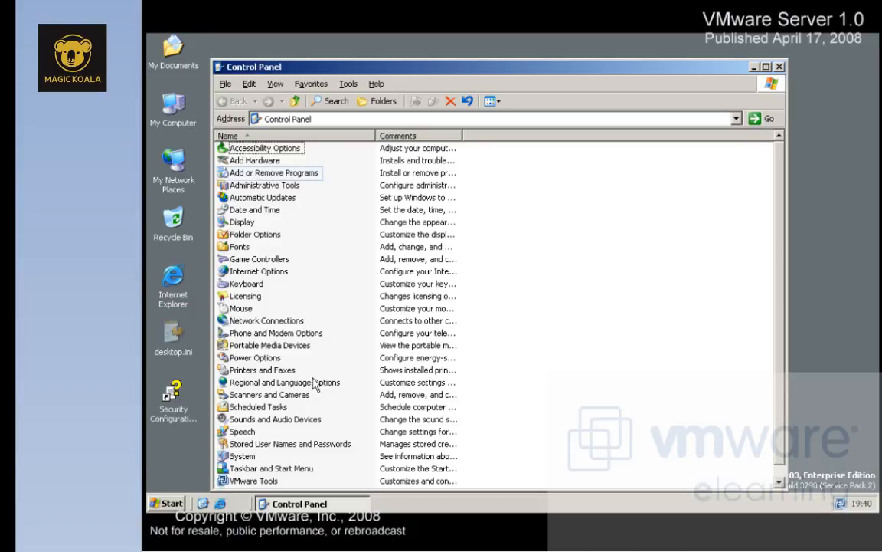
{"action": "double_click", "coordinate": [264, 172]}
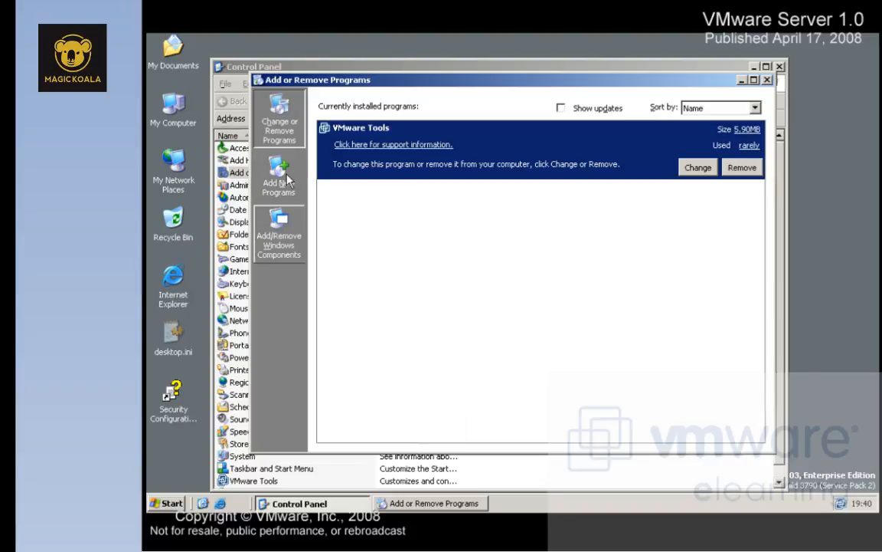
{"action": "left_click", "coordinate": [282, 222]}
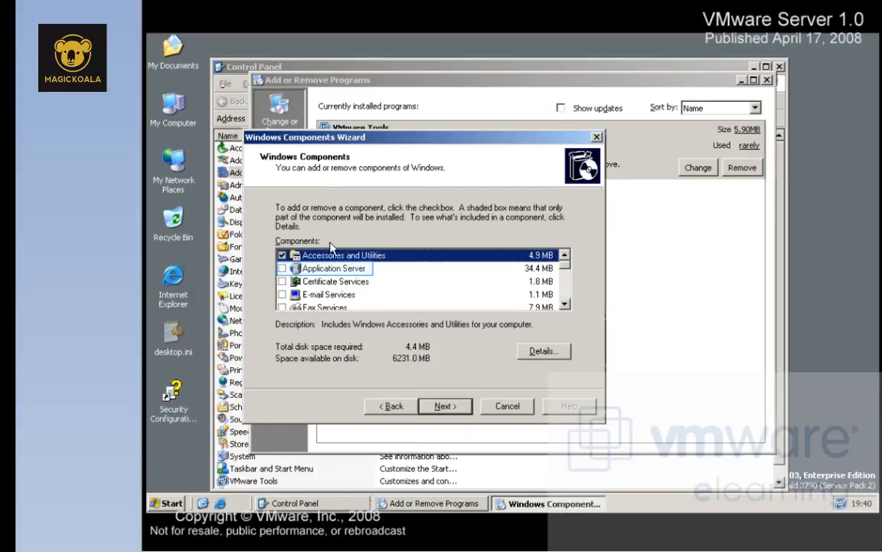
- Install the Internet Information Services (IIS) subcomponent of Application Server and finish the wizard
{"action": "left_click", "coordinate": [354, 271]}
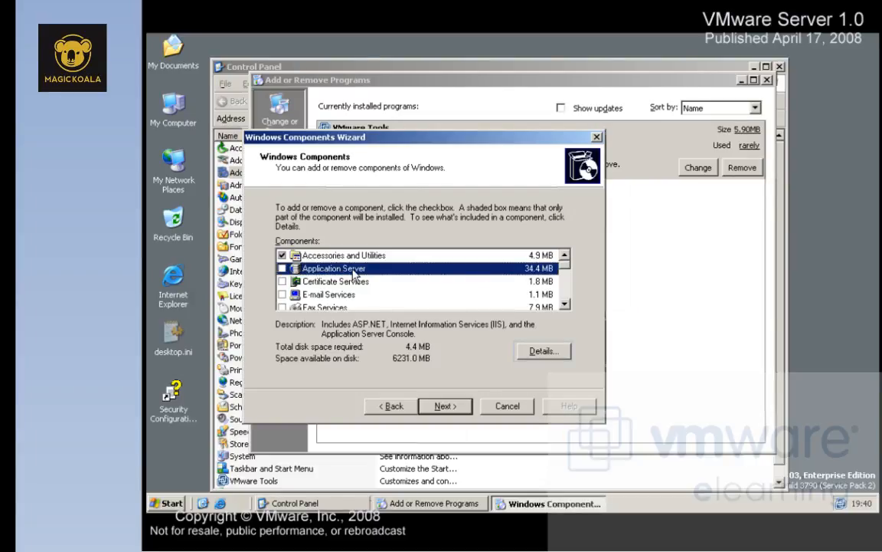
{"action": "left_click", "coordinate": [546, 351]}
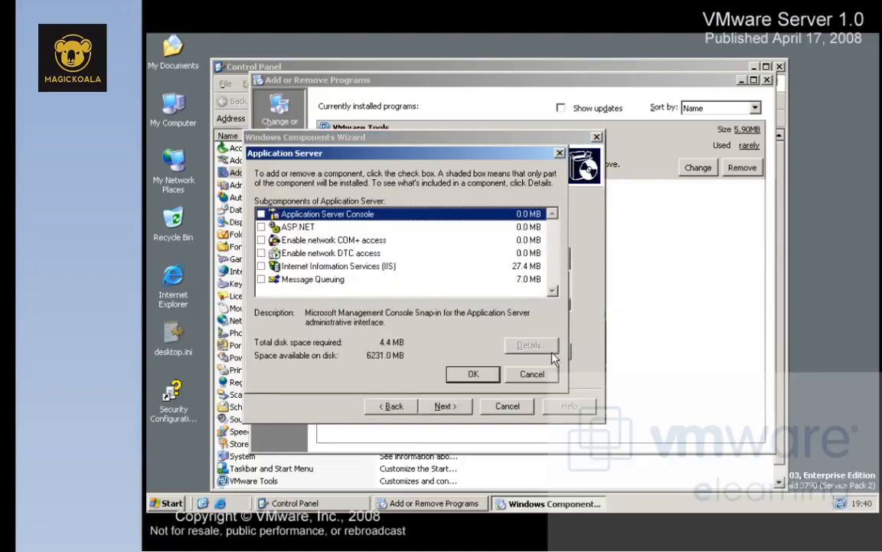
{"action": "left_click", "coordinate": [261, 266]}
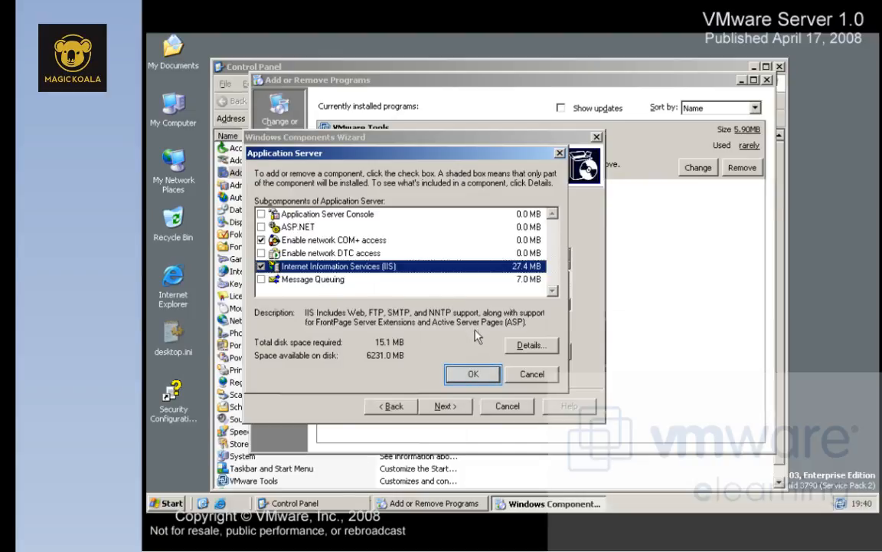
{"action": "left_click", "coordinate": [488, 375]}
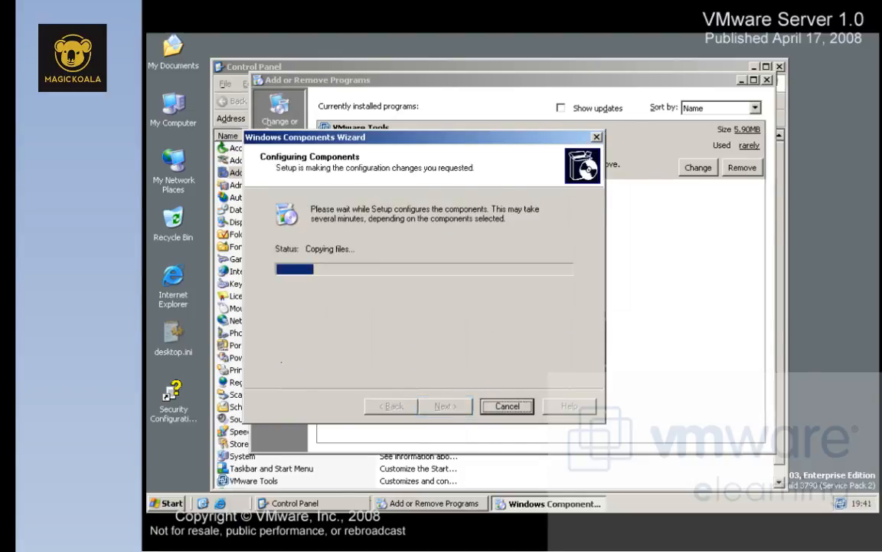
{"action": "left_click", "coordinate": [448, 405]}
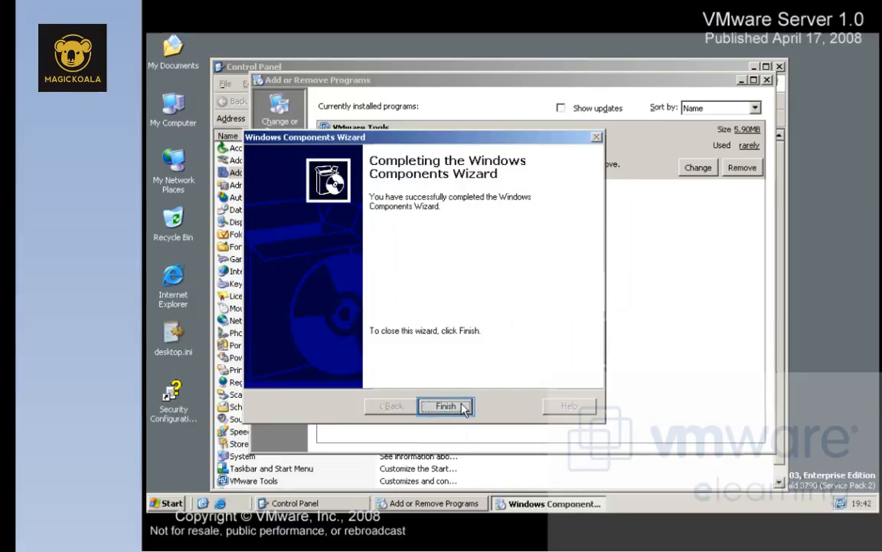
{"action": "left_click", "coordinate": [455, 408]}
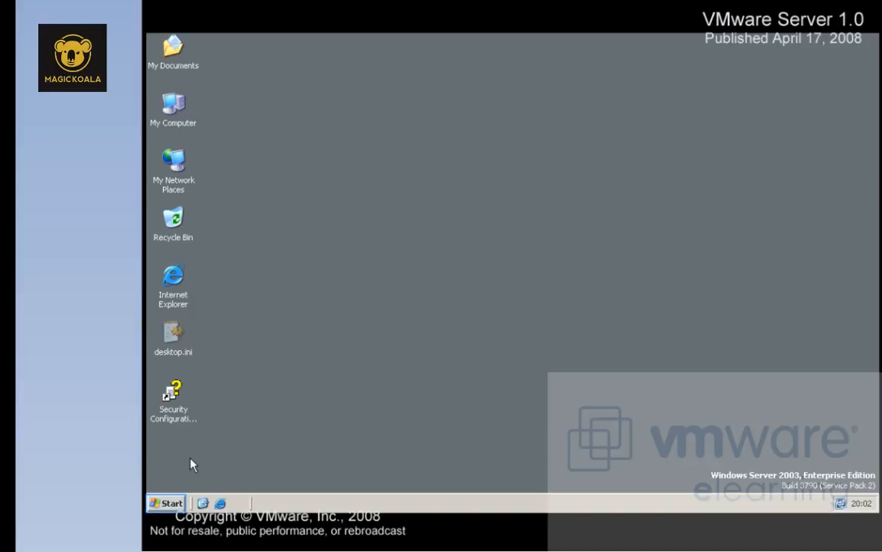
- Open Internet Information Services (IIS) Manager and stop the Default Web Site on the local computer
{"action": "left_click", "coordinate": [174, 503]}
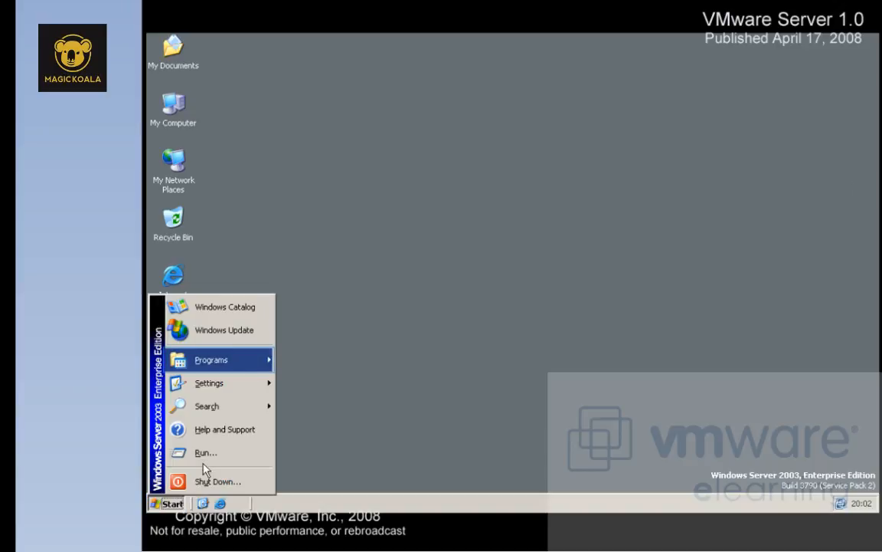
{"action": "mouse_move", "coordinate": [214, 366]}
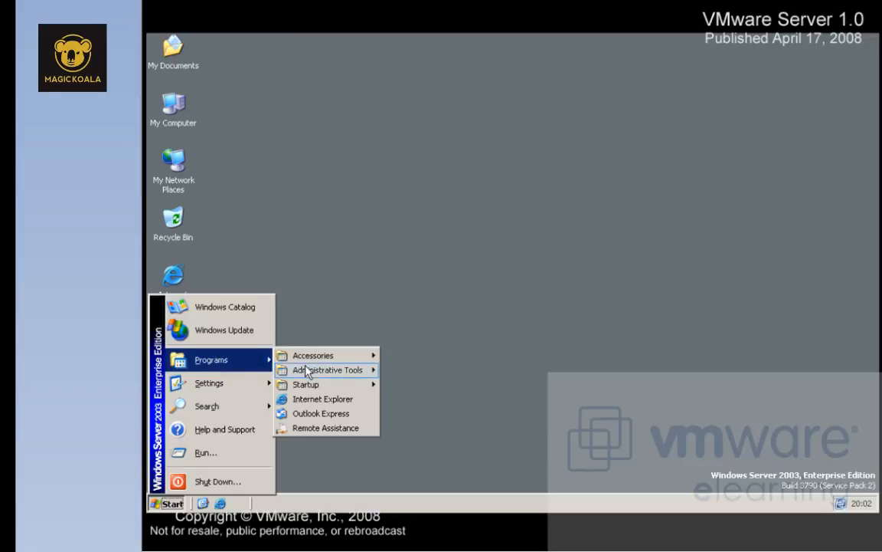
{"action": "mouse_move", "coordinate": [320, 374]}
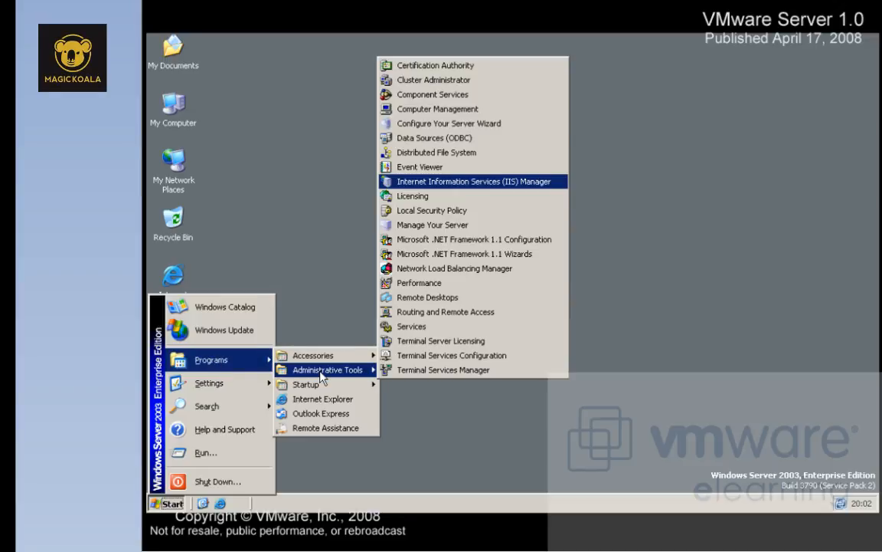
{"action": "left_click", "coordinate": [458, 182]}
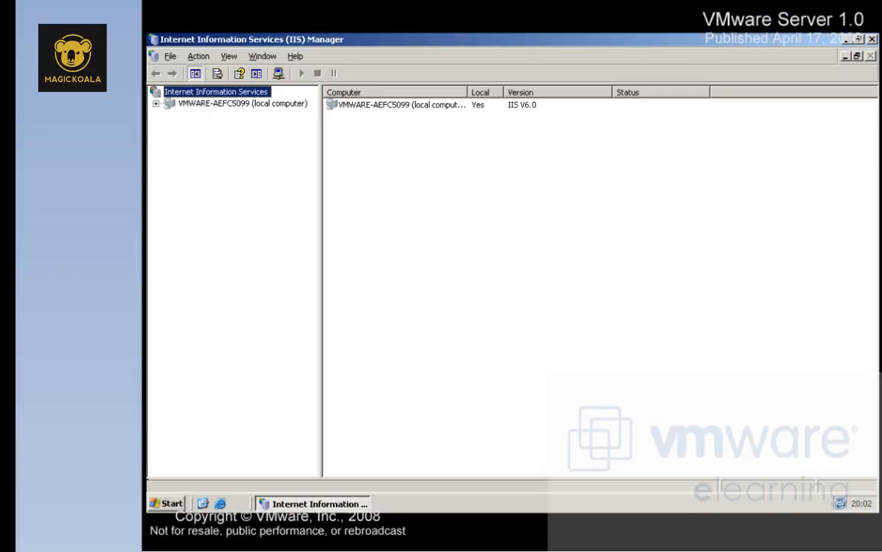
{"action": "left_click", "coordinate": [156, 104]}
{"action": "left_click", "coordinate": [169, 126]}
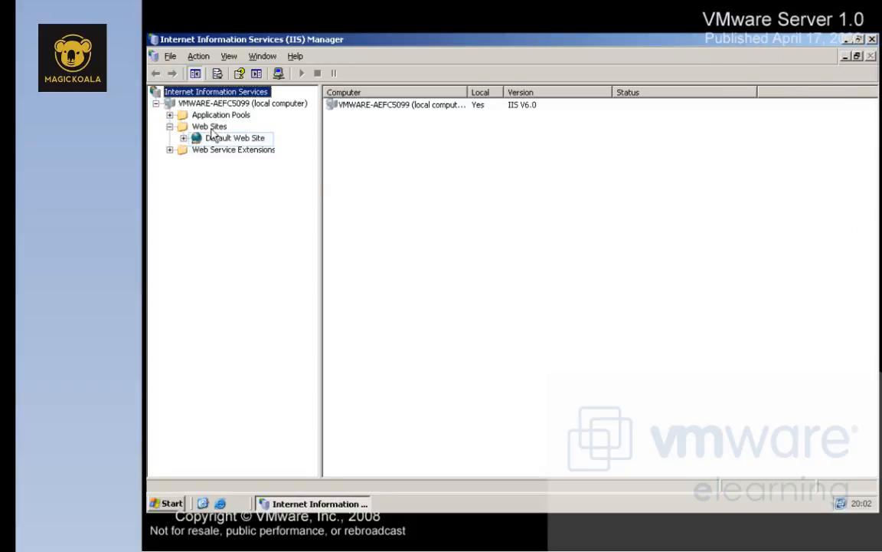
{"action": "left_click", "coordinate": [220, 138]}
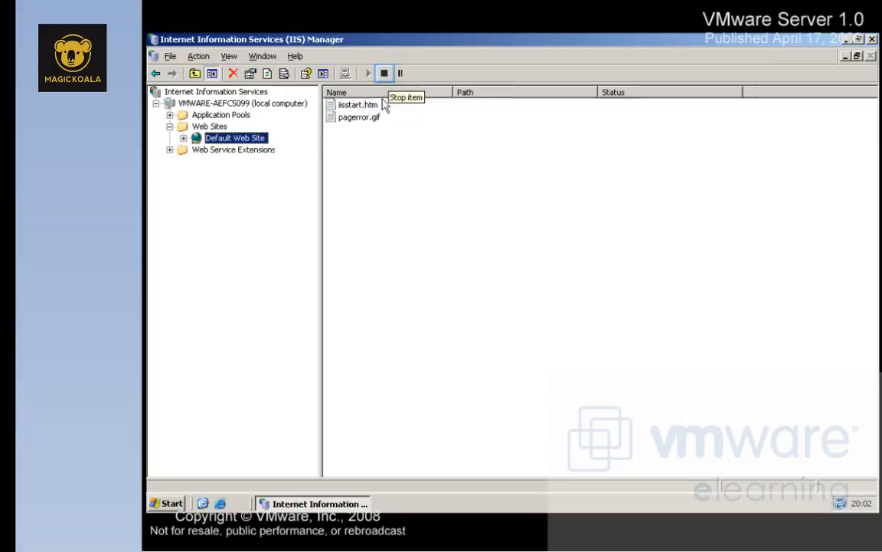
{"action": "left_click", "coordinate": [389, 76]}
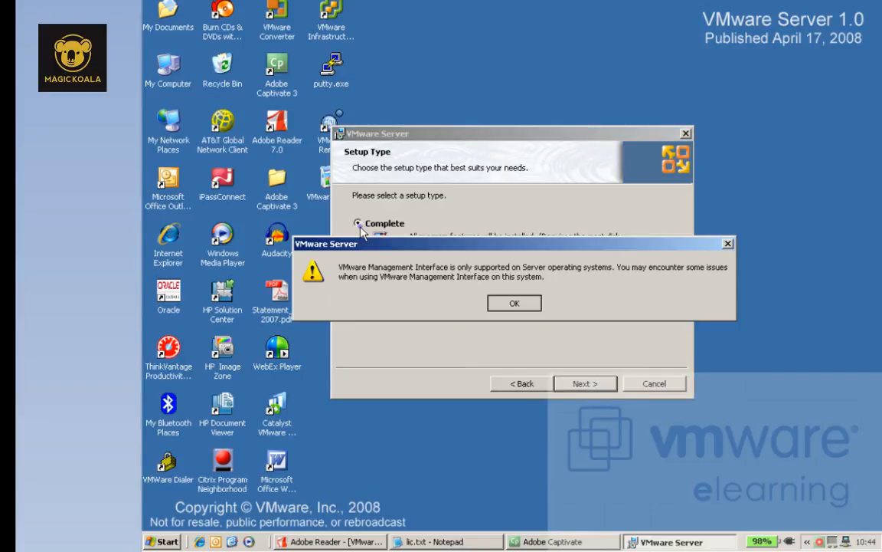
- Install VMware Server with the Complete setup type, destination folder C:\Program Files\VMware\ and CD-ROM autorun disabled
{"action": "key", "text": "Return"}
{"action": "left_click", "coordinate": [590, 385]}
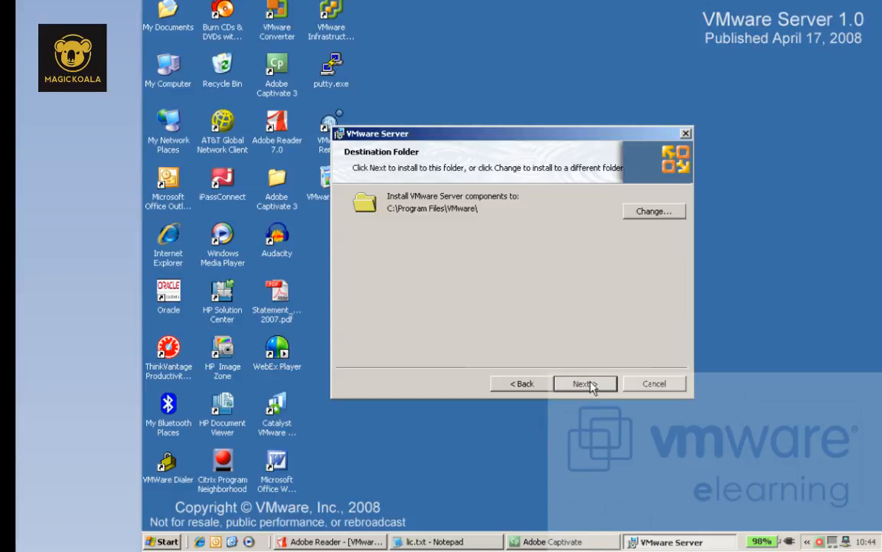
{"action": "left_click", "coordinate": [590, 385]}
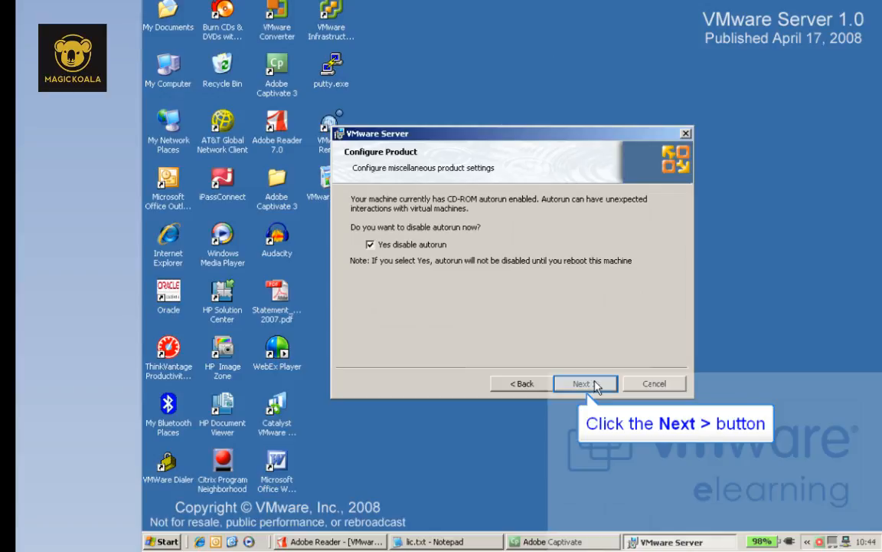
{"action": "left_click", "coordinate": [598, 387]}
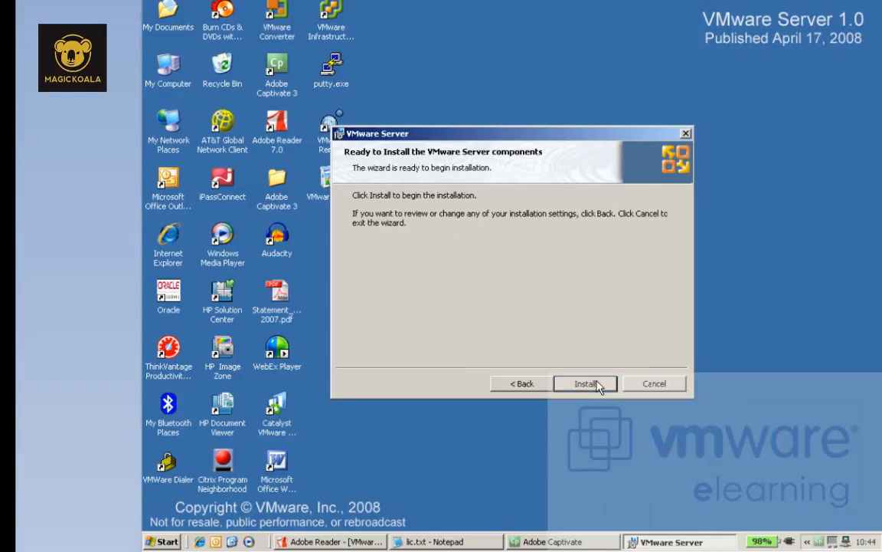
{"action": "left_click", "coordinate": [598, 386]}
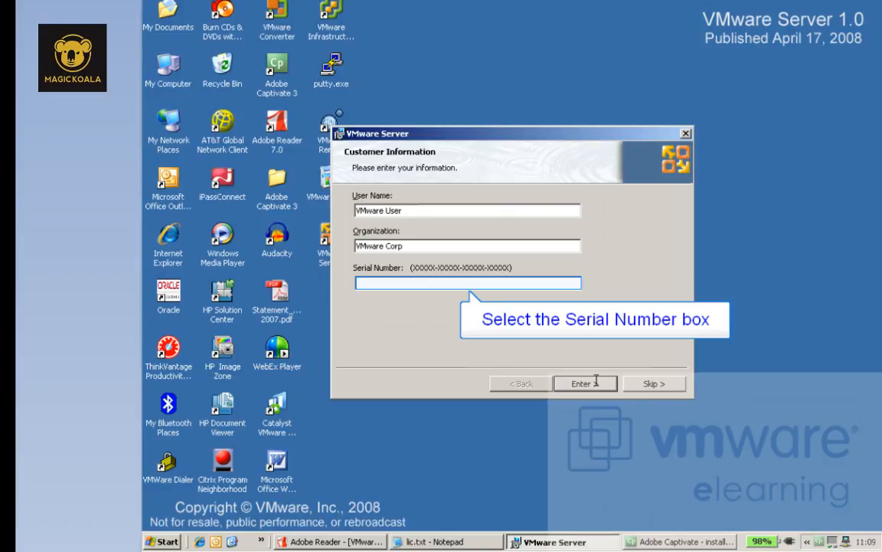
- Enter the VMware Server serial number in the customer information and finish the installation wizard
{"action": "left_click", "coordinate": [381, 283]}
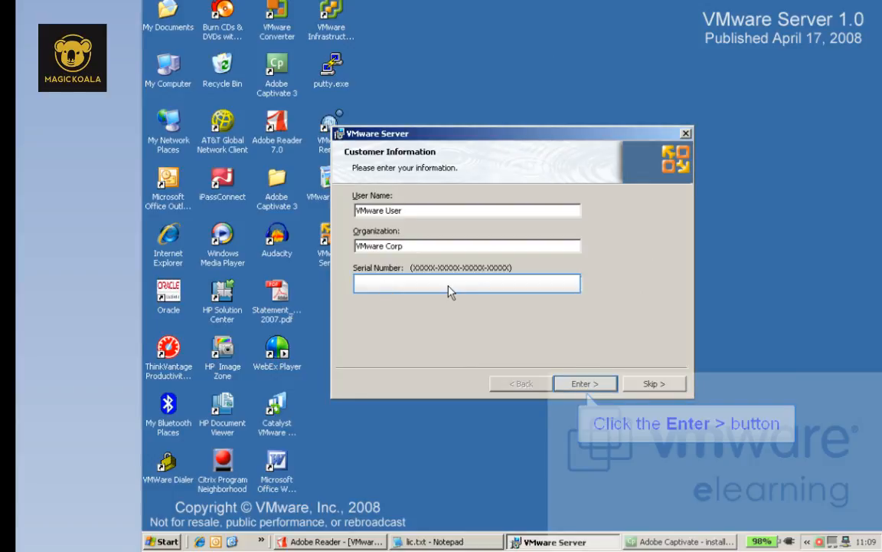
{"action": "left_click", "coordinate": [585, 384]}
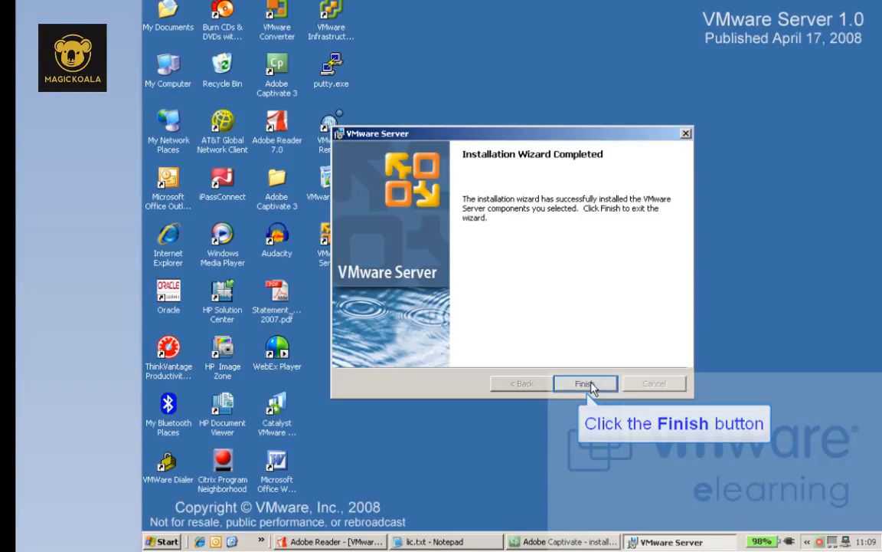
{"action": "left_click", "coordinate": [585, 383]}
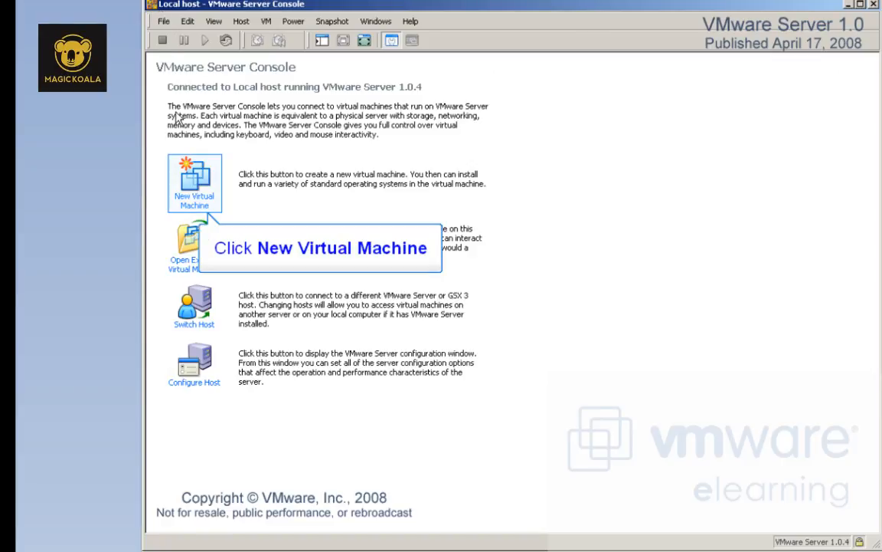
- Start a new virtual machine with the Typical configuration and Windows XP Professional as the Microsoft Windows guest version
{"action": "left_click", "coordinate": [184, 172]}
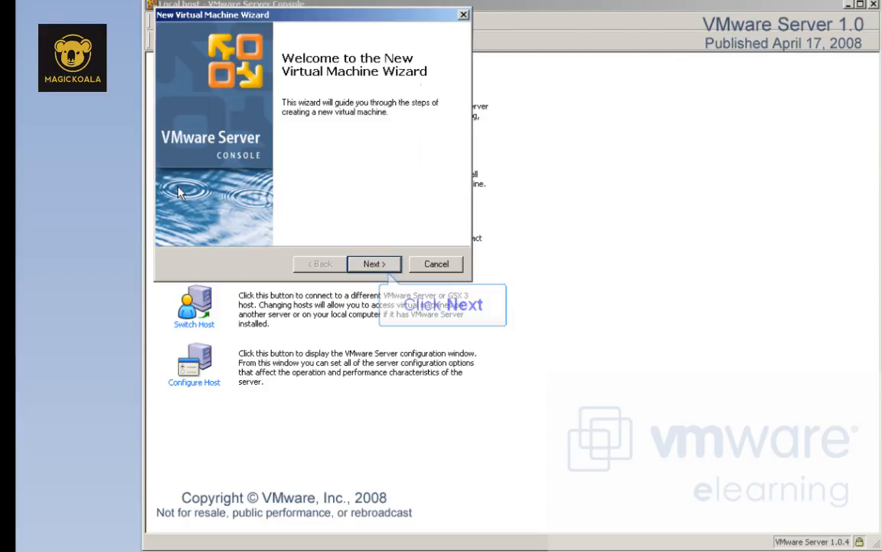
{"action": "left_click", "coordinate": [373, 264]}
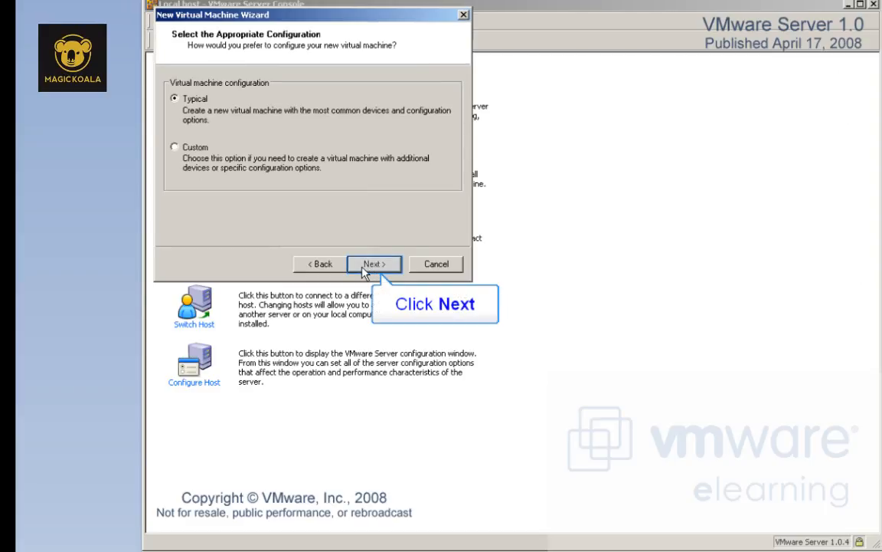
{"action": "left_click", "coordinate": [365, 268]}
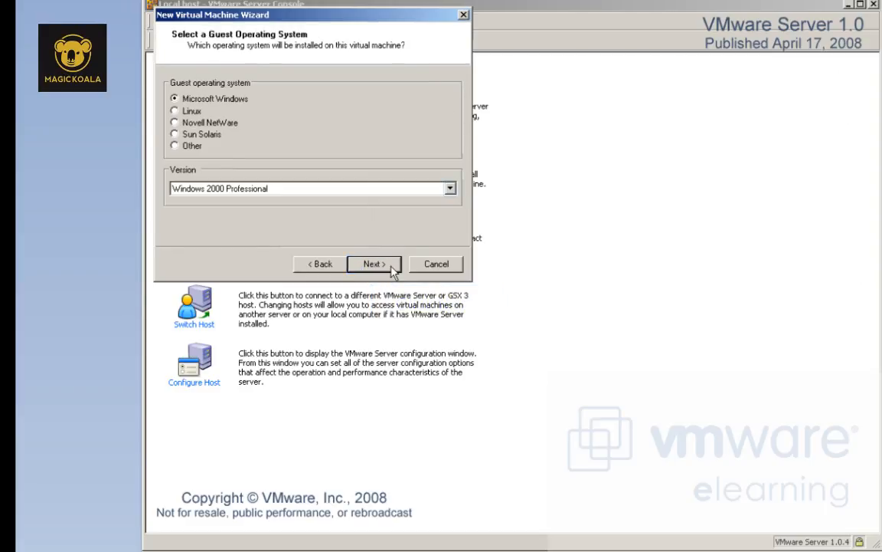
{"action": "left_click", "coordinate": [450, 188]}
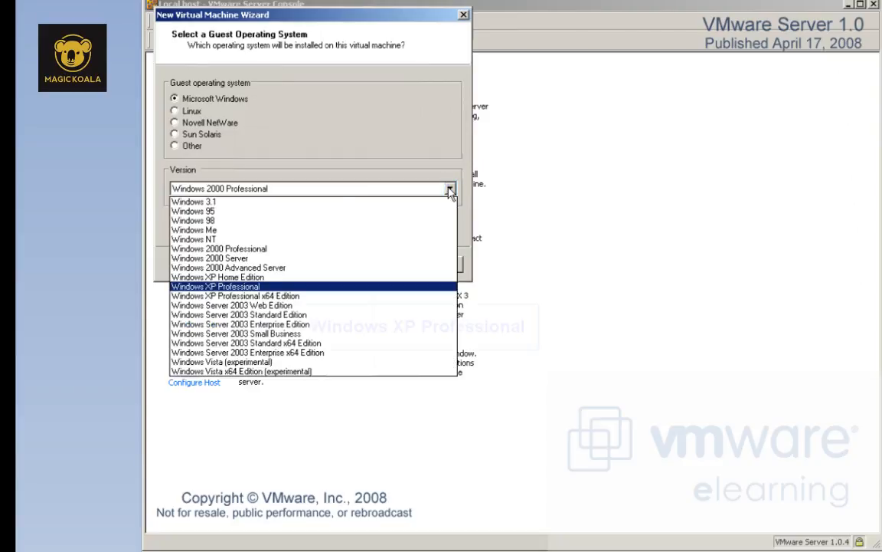
{"action": "left_click", "coordinate": [273, 285]}
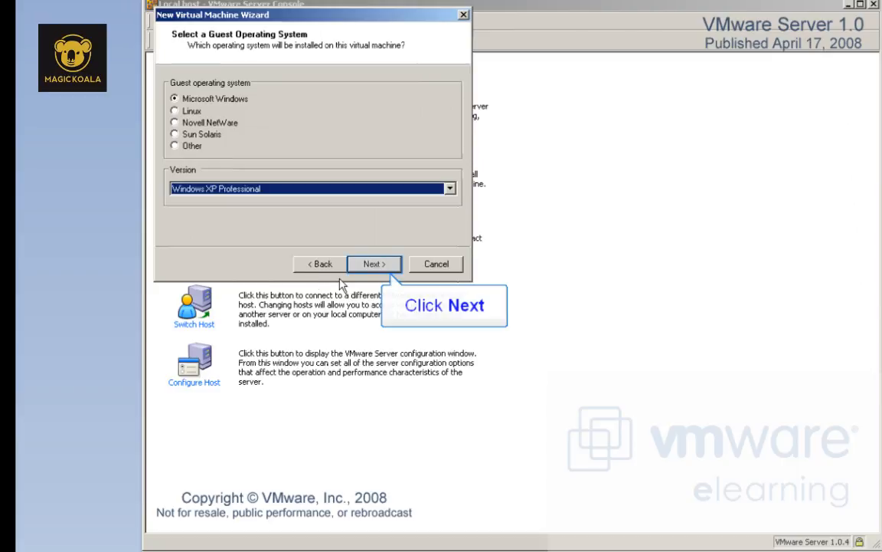
{"action": "left_click", "coordinate": [363, 267]}
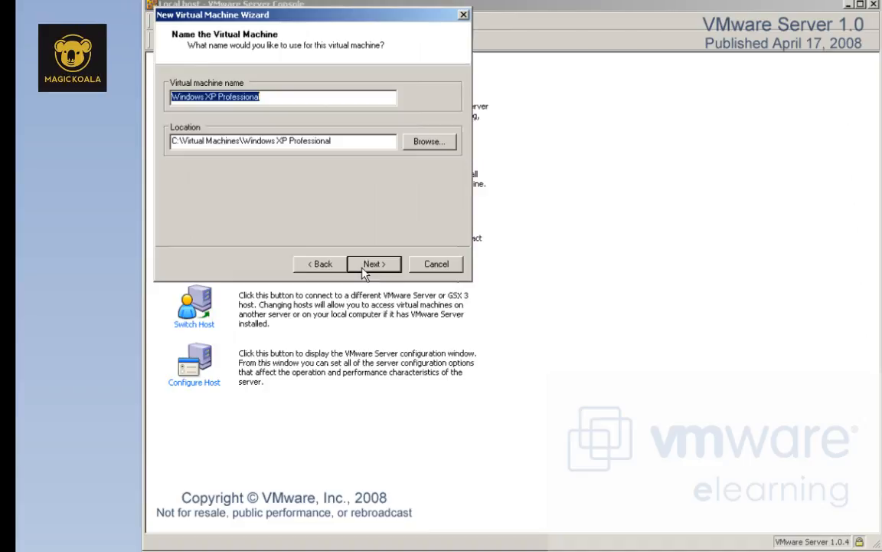
- Name the virtual machine johnxp and set its location to c:\vm\johnxp
{"action": "type", "text": "johnx"}
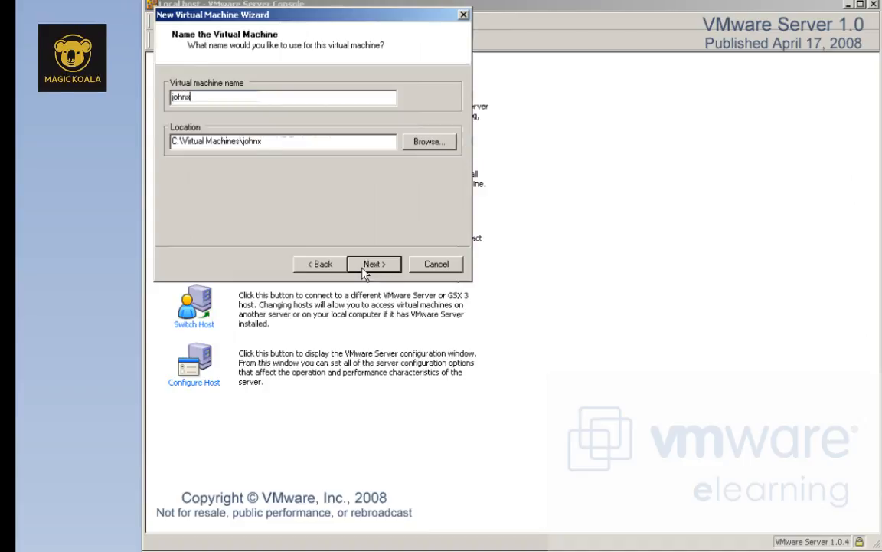
{"action": "type", "text": "p"}
{"action": "key", "text": "Tab"}
{"action": "type", "text": "c"}
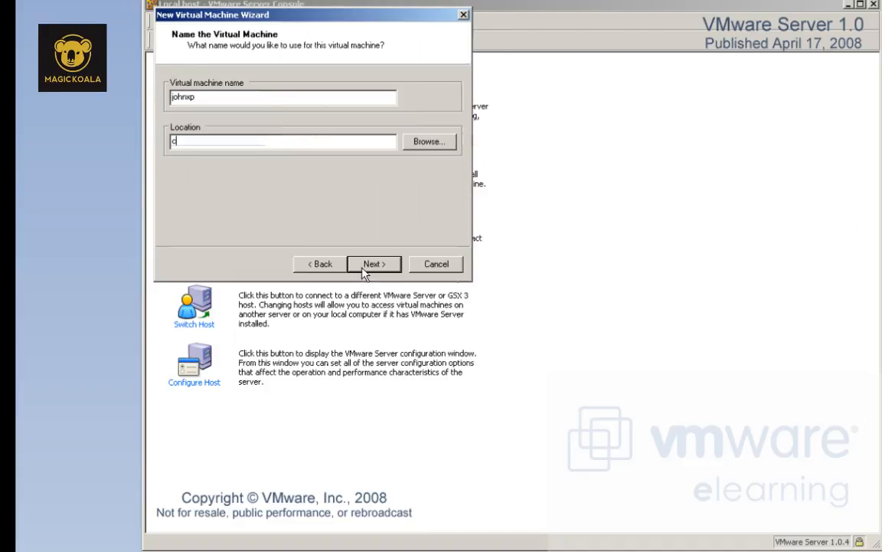
{"action": "type", "text": ":\\vm\\"}
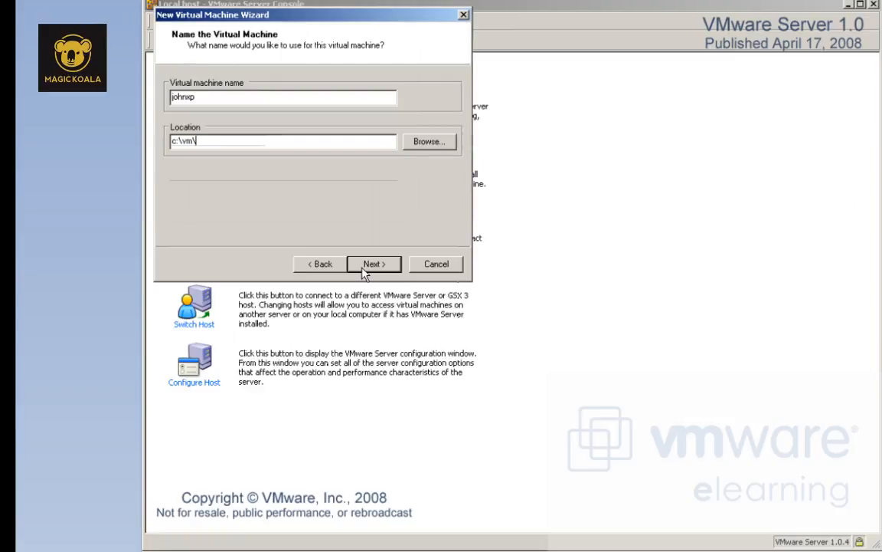
{"action": "type", "text": "johnxp"}
{"action": "left_click", "coordinate": [374, 264]}
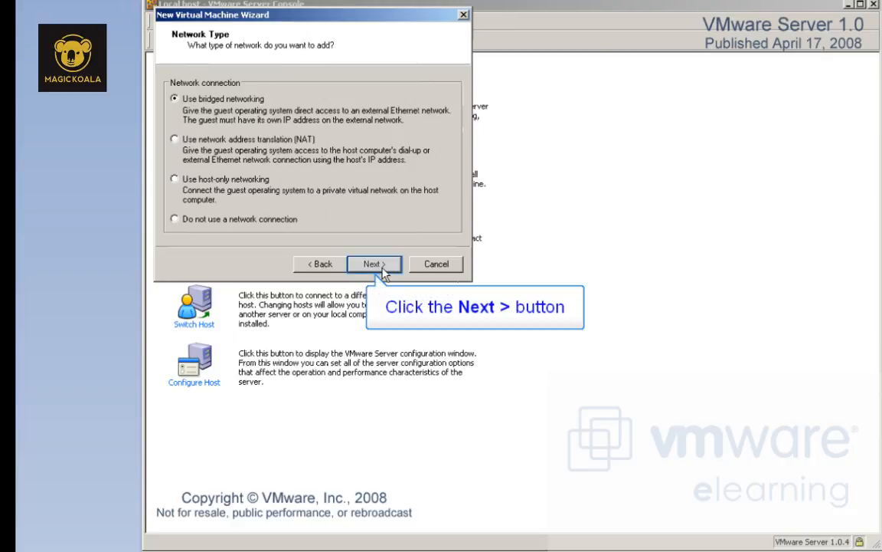
- Accept bridged networking and an 8.0 GB disk with all space allocated now, and create the virtual machine
{"action": "left_click", "coordinate": [376, 265]}
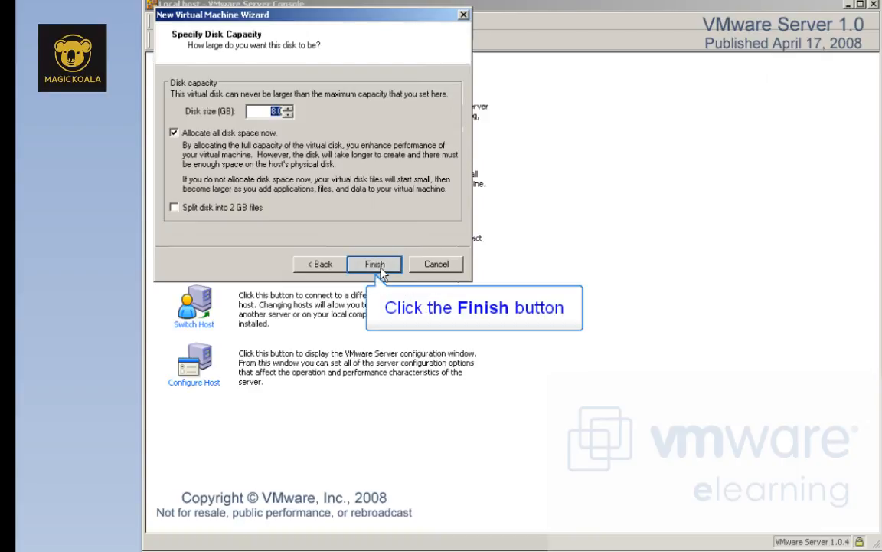
{"action": "left_click", "coordinate": [381, 269]}
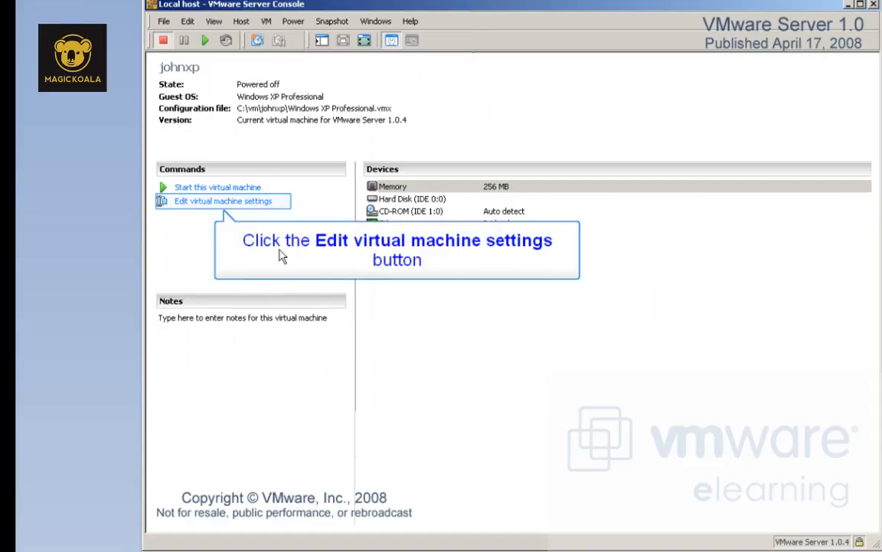
- Set the virtual machine's CD-ROM (IDE 1:0) to use the ISO image C:\download\WIN.ISO
{"action": "left_click", "coordinate": [253, 203]}
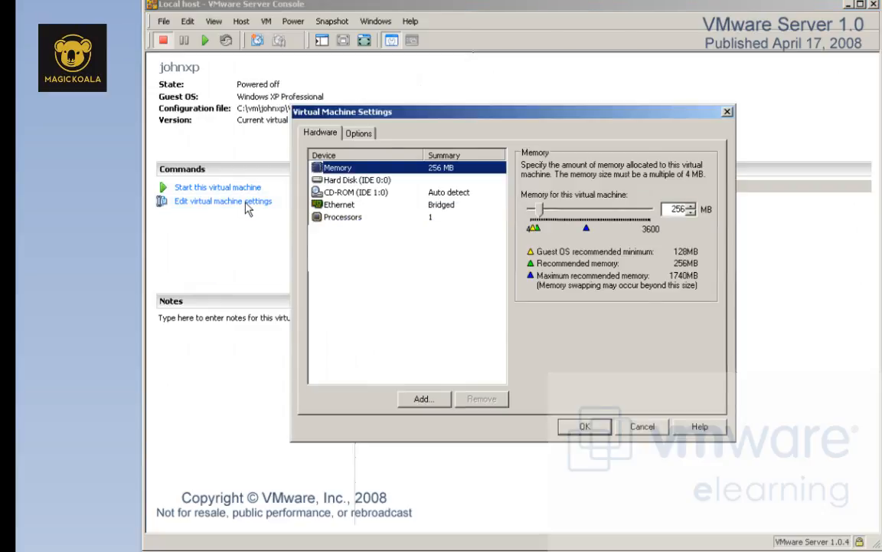
{"action": "left_click", "coordinate": [345, 195]}
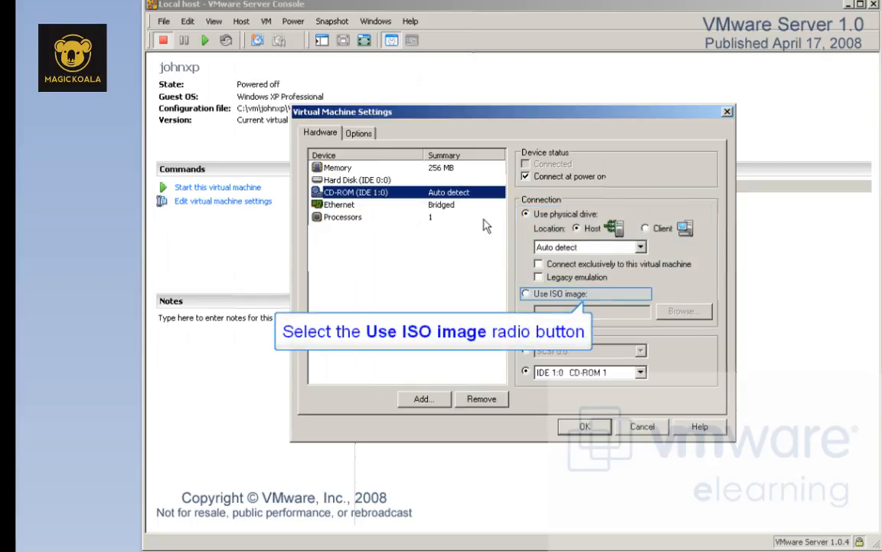
{"action": "left_click", "coordinate": [525, 293]}
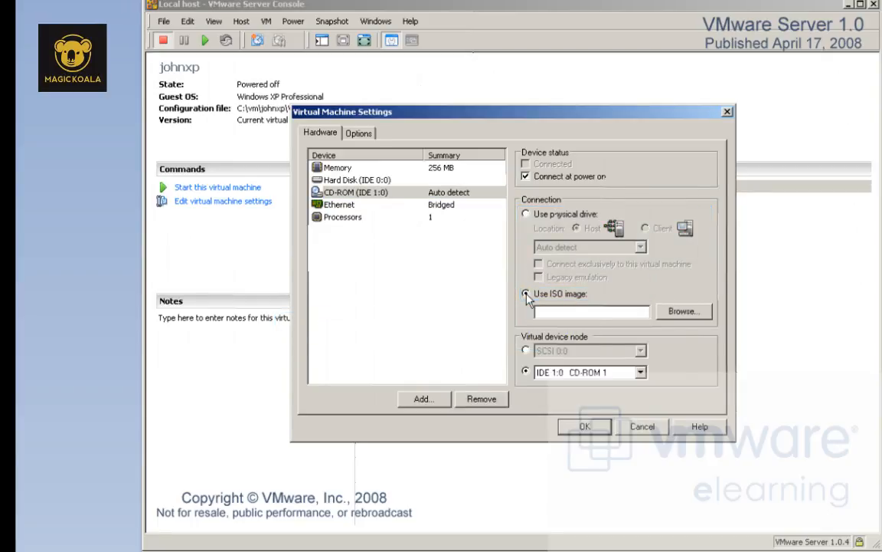
{"action": "left_click", "coordinate": [684, 311]}
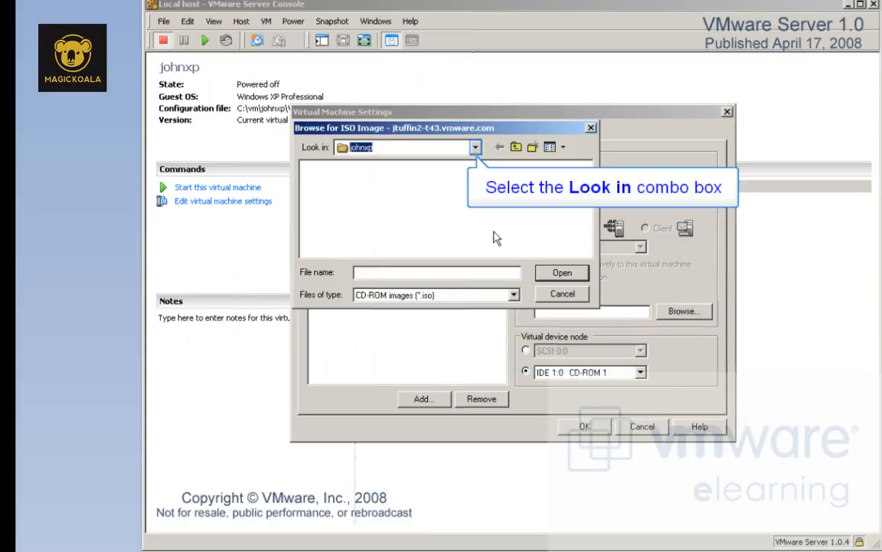
{"action": "left_click", "coordinate": [475, 149]}
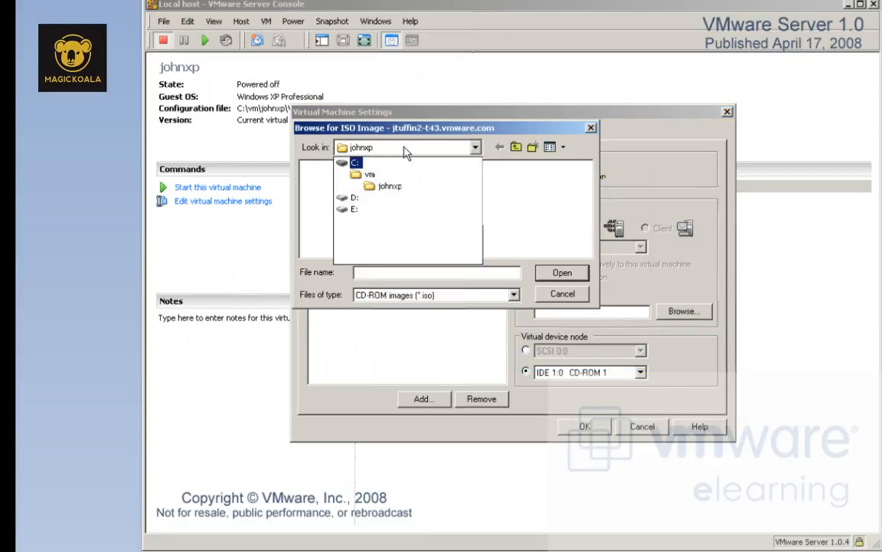
{"action": "left_click", "coordinate": [357, 163]}
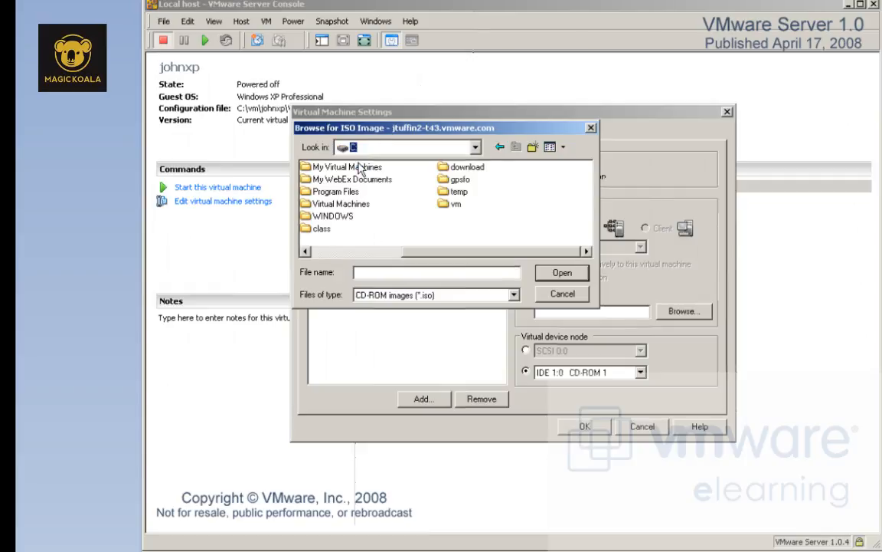
{"action": "double_click", "coordinate": [450, 167]}
{"action": "left_click", "coordinate": [414, 169]}
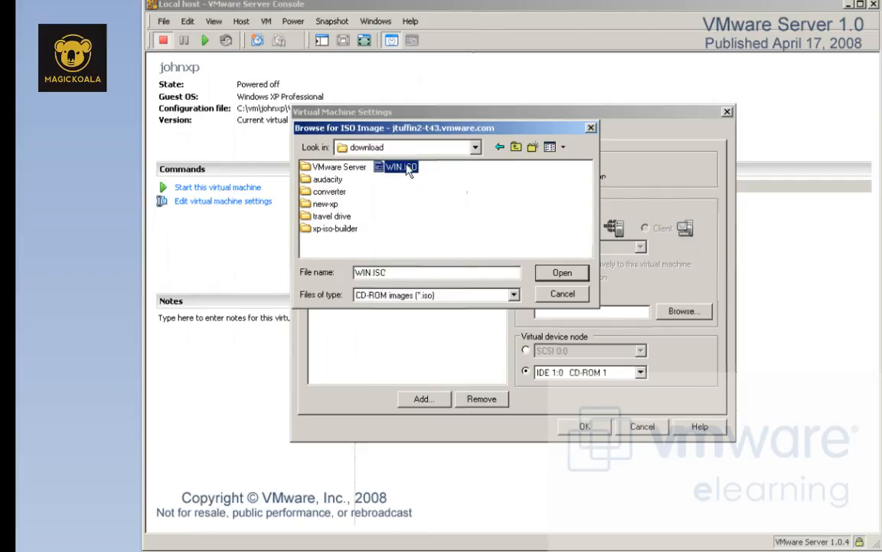
{"action": "left_click", "coordinate": [563, 275]}
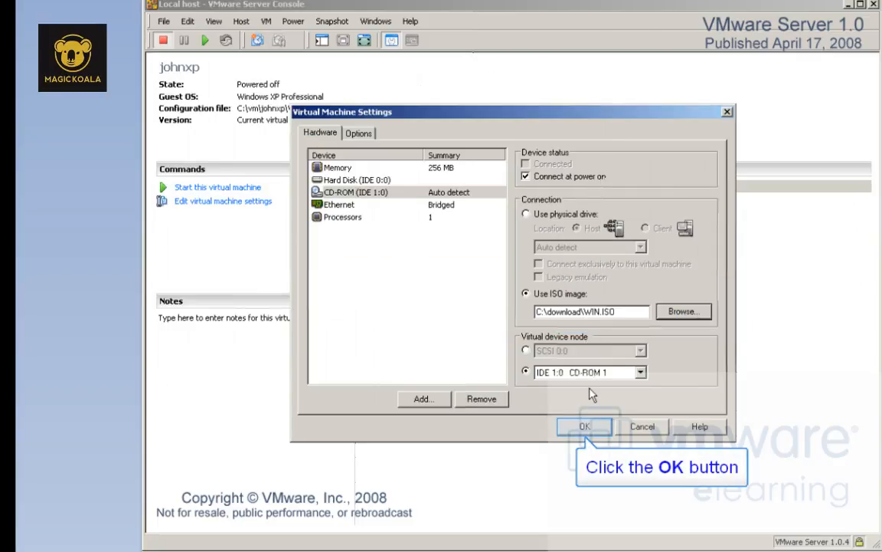
{"action": "left_click", "coordinate": [587, 426]}
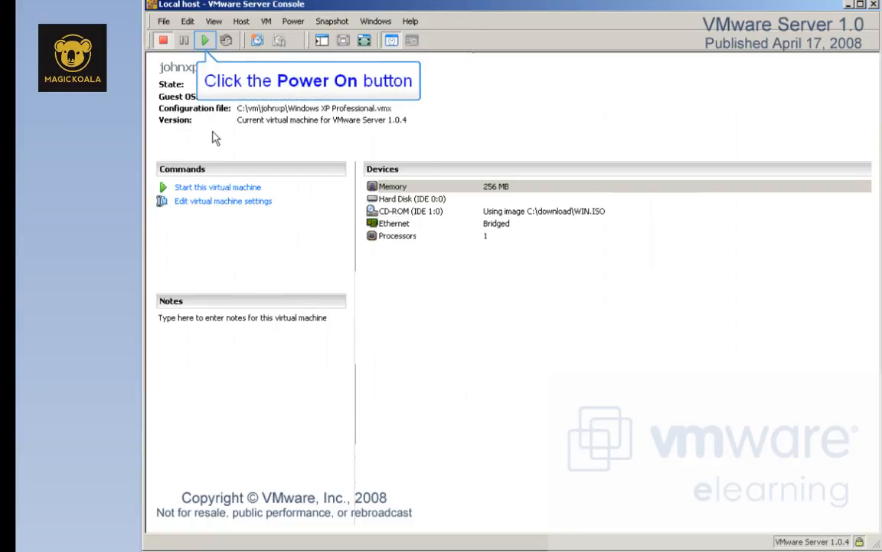
- Power on the johnxp virtual machine, log on to Windows XP as Administrator and release the cursor from the guest
{"action": "left_click", "coordinate": [205, 40]}
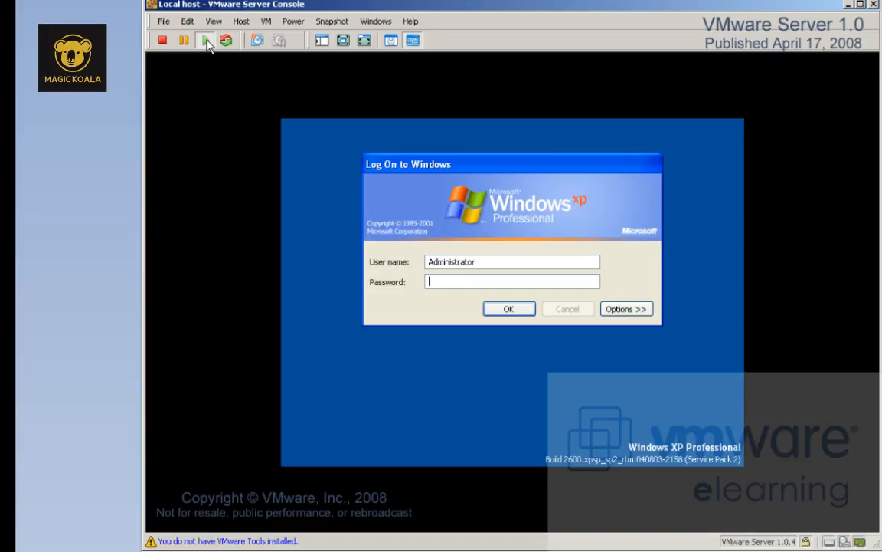
{"action": "left_click", "coordinate": [505, 310]}
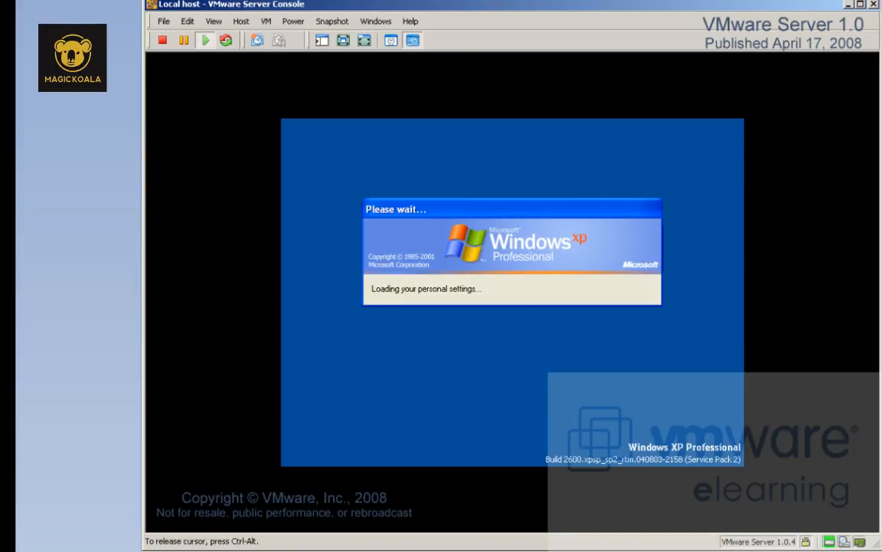
{"action": "key", "text": "alt+Tab"}
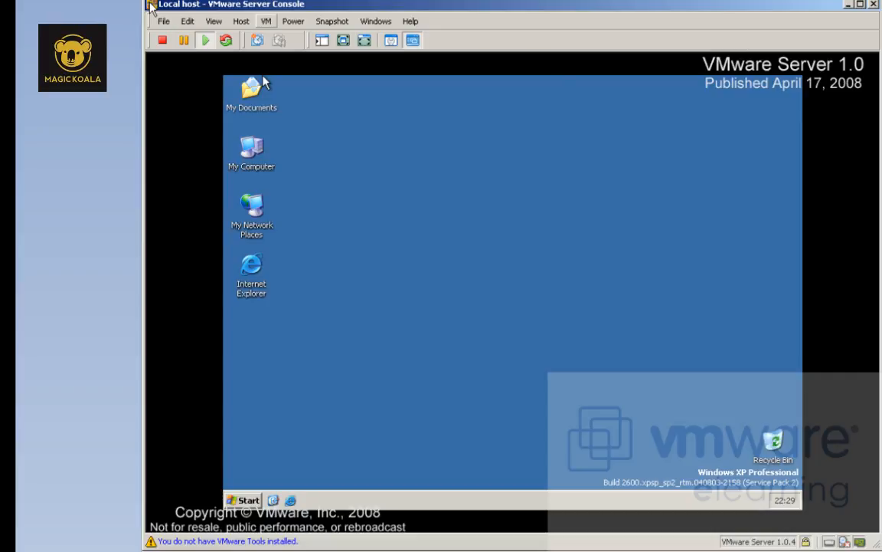
- Start the VMware Tools installation for the running virtual machine and confirm the install prompt
{"action": "left_click", "coordinate": [265, 21]}
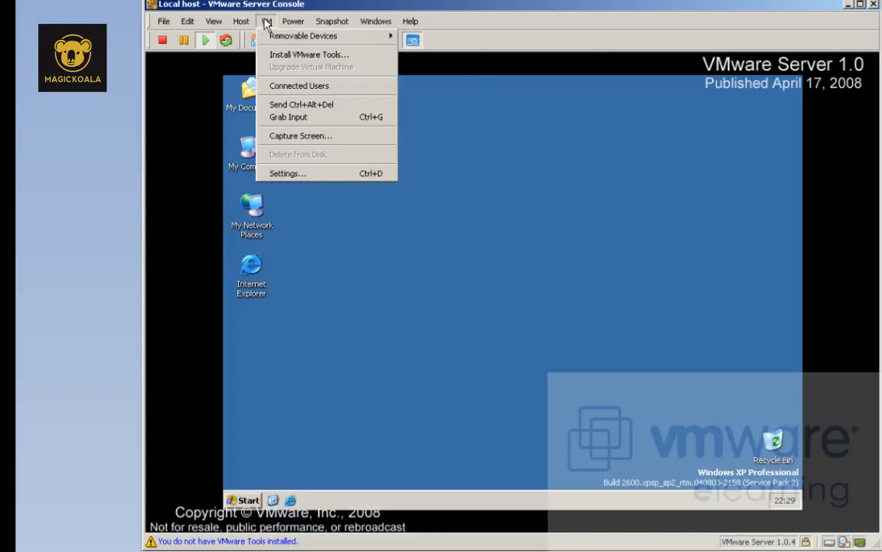
{"action": "left_click", "coordinate": [288, 56]}
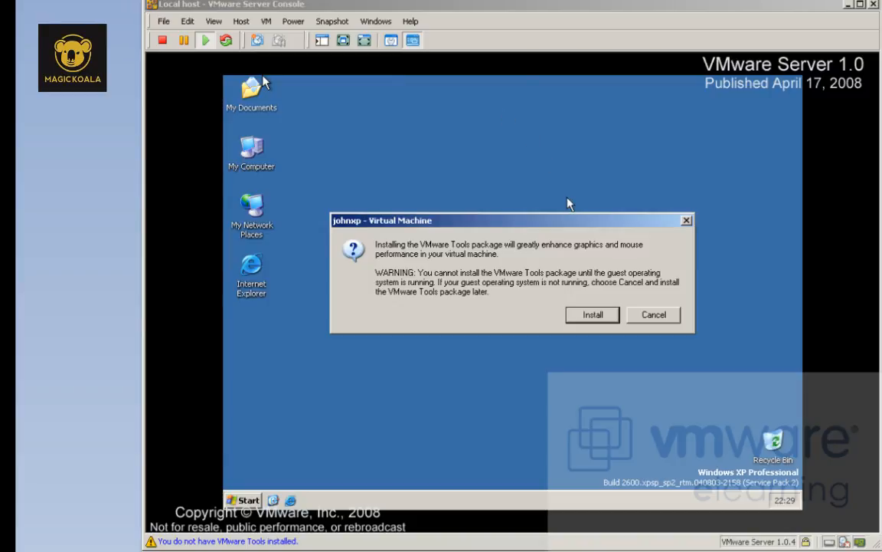
{"action": "left_click", "coordinate": [590, 315]}
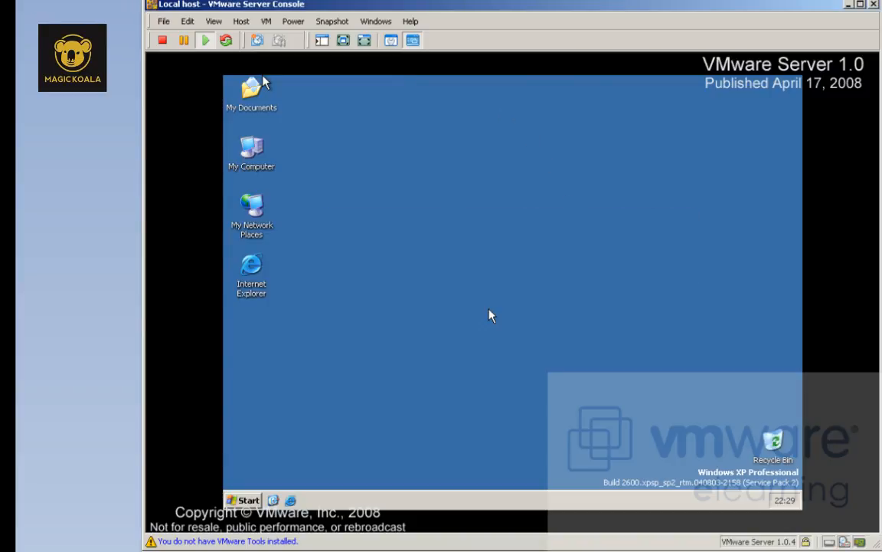
- Launch setup.exe for VMware Tools from the guest's CD drive (D:)
{"action": "left_click", "coordinate": [264, 82]}
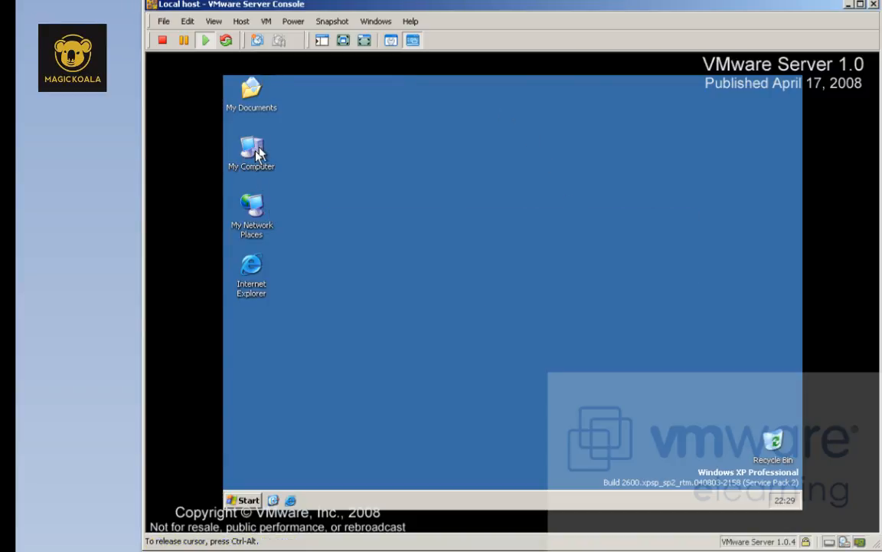
{"action": "double_click", "coordinate": [253, 150]}
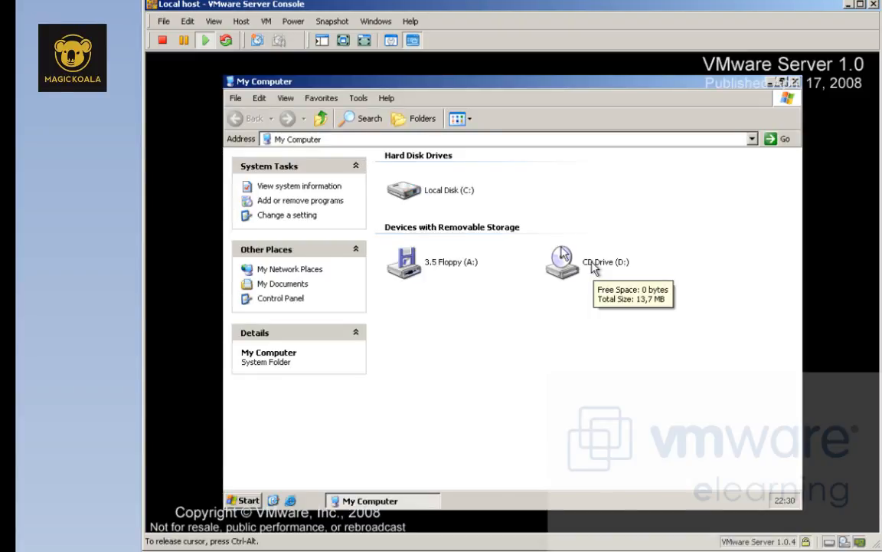
{"action": "double_click", "coordinate": [595, 264]}
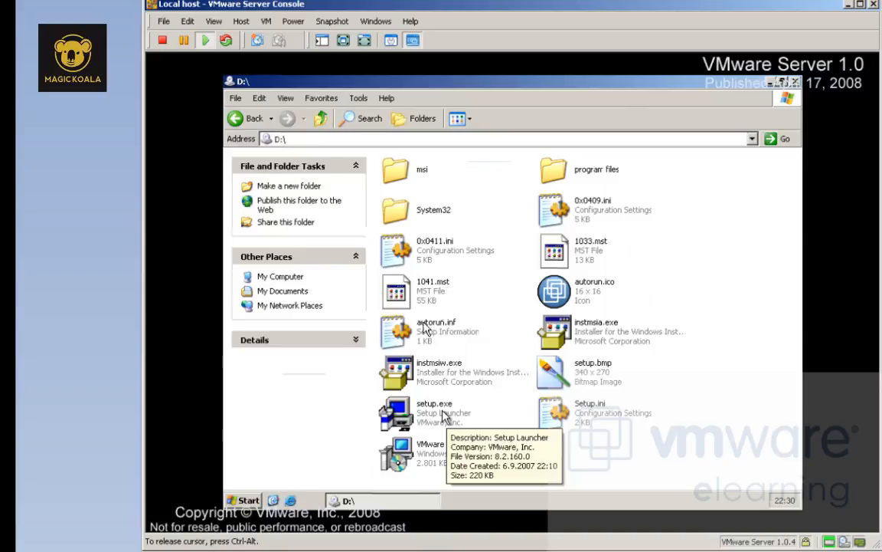
{"action": "left_click", "coordinate": [404, 415]}
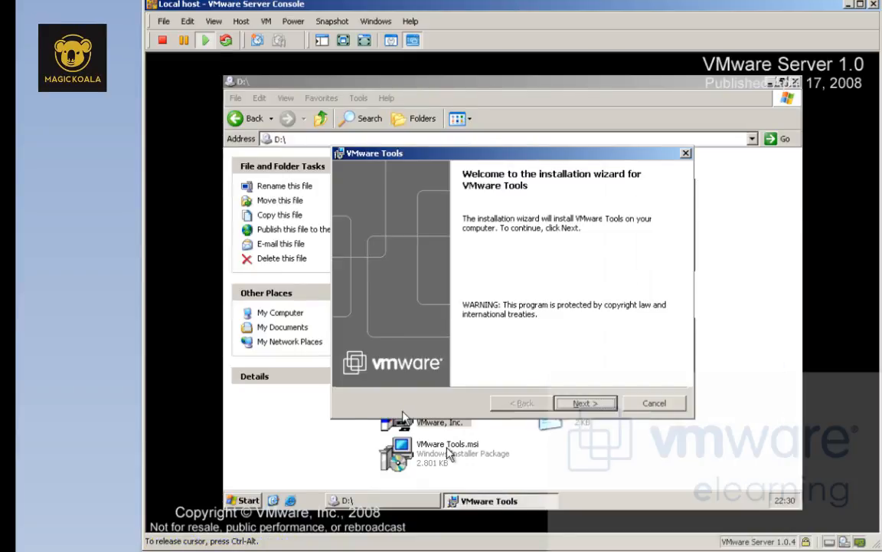
- Install VMware Tools in the guest with the Complete setup type and finish the wizard
{"action": "left_click", "coordinate": [579, 406]}
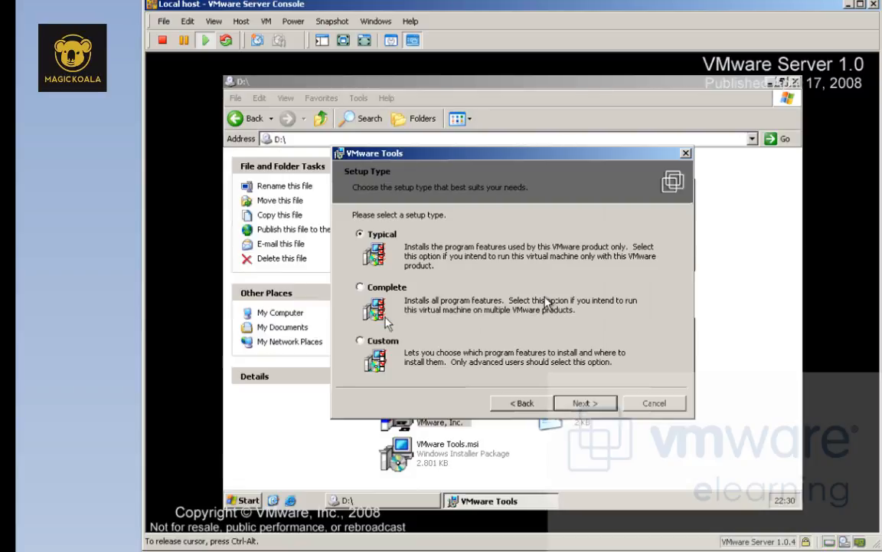
{"action": "left_click", "coordinate": [360, 287]}
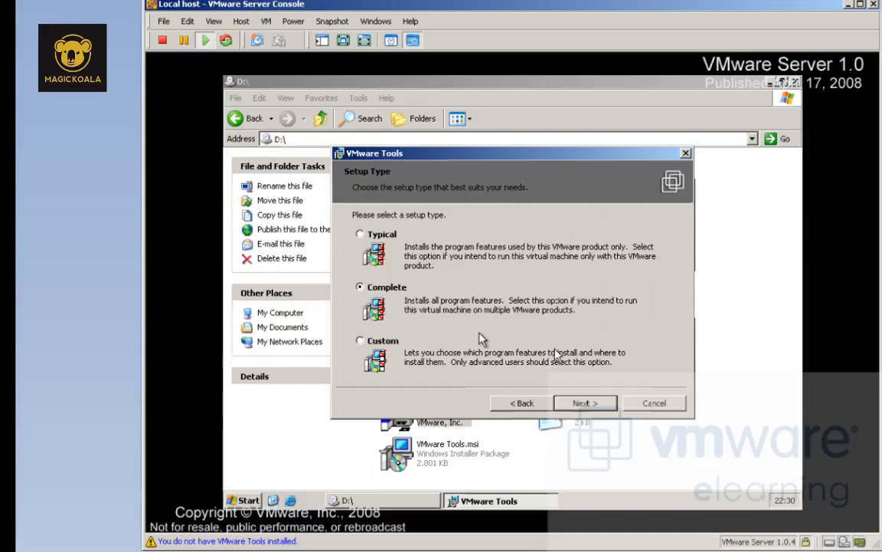
{"action": "left_click", "coordinate": [576, 375]}
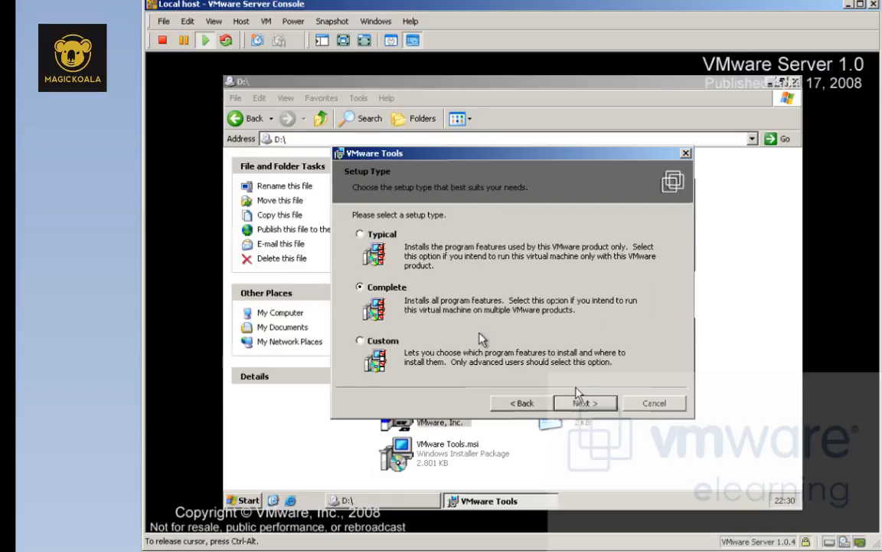
{"action": "left_click", "coordinate": [580, 404]}
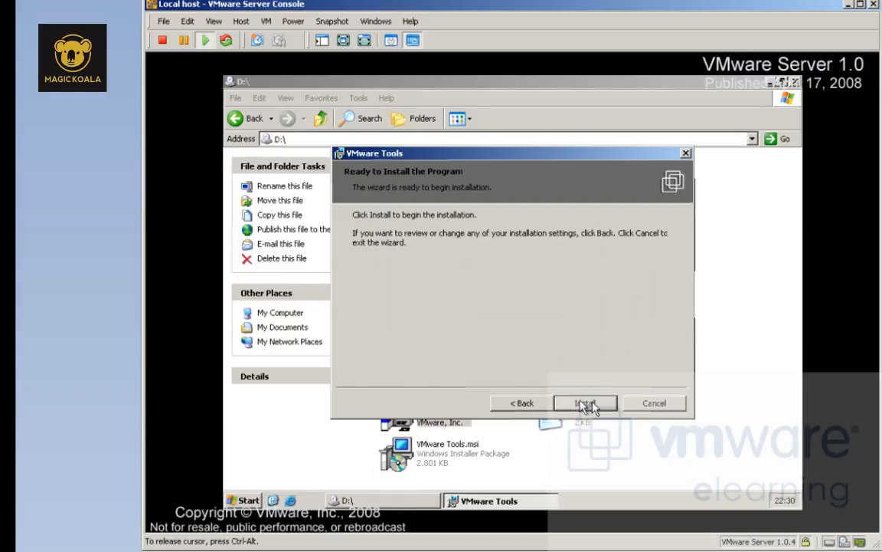
{"action": "left_click", "coordinate": [583, 404]}
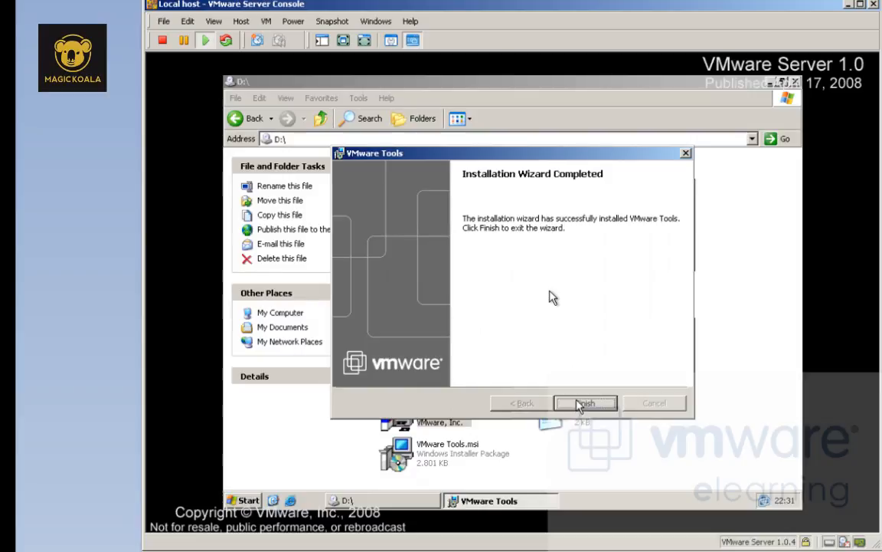
{"action": "left_click", "coordinate": [553, 297]}
{"action": "left_click", "coordinate": [583, 403]}
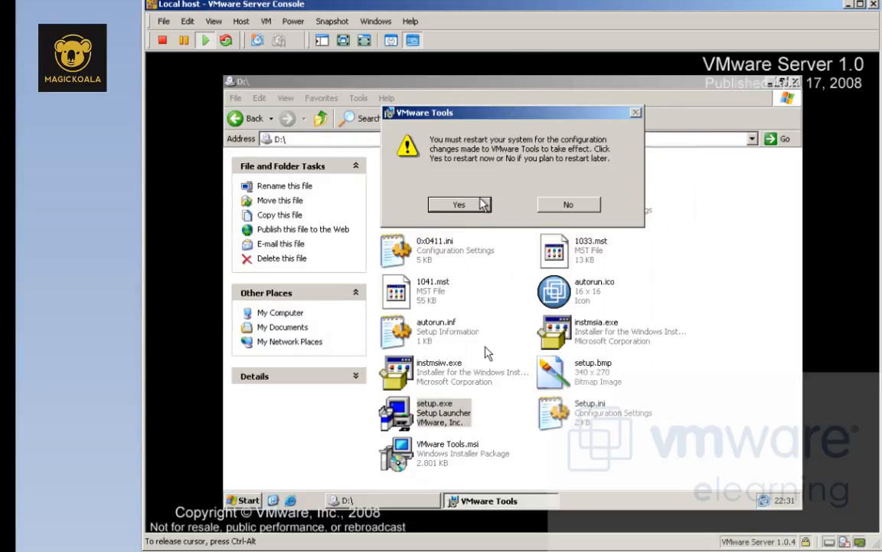
- Restart the guest for the VMware Tools changes and log on to Windows XP as Administrator with the account password
{"action": "left_click", "coordinate": [458, 204]}
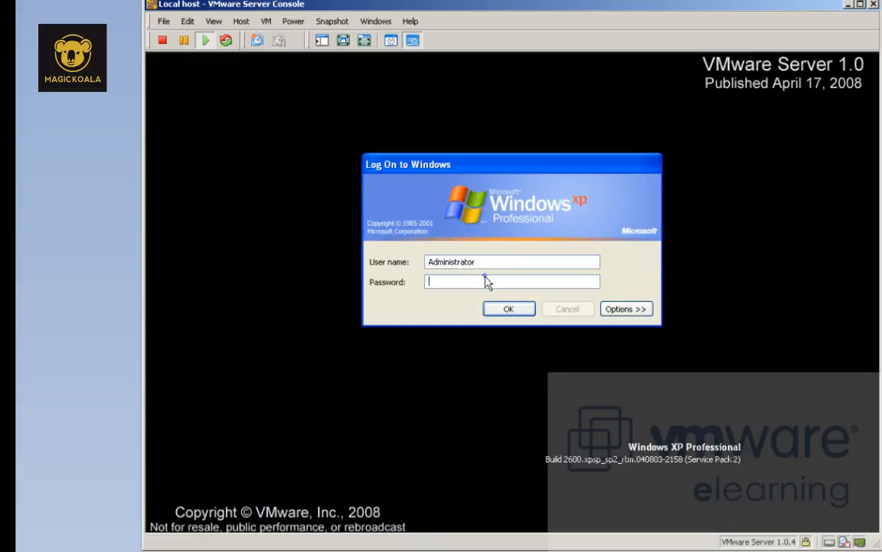
{"action": "type", "text": "••••••"}
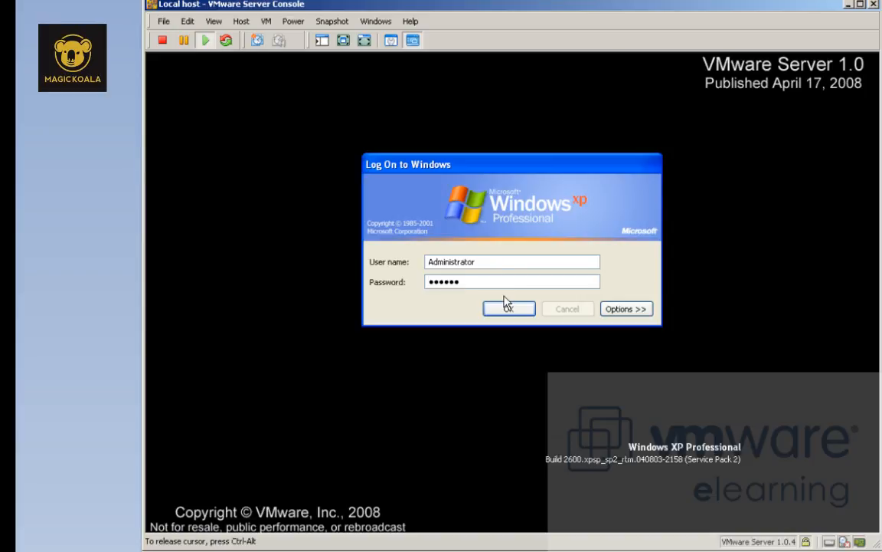
{"action": "left_click", "coordinate": [506, 308]}
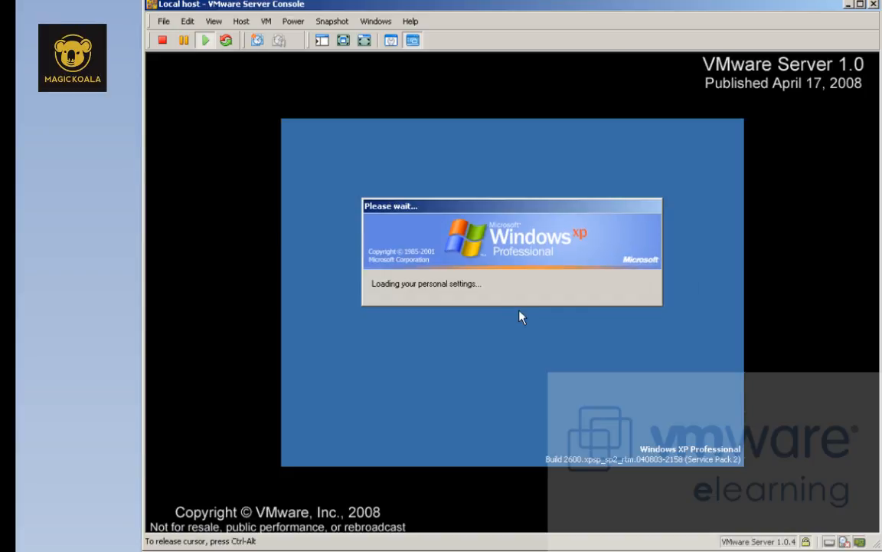
- Set the guest's screen resolution to 1024 by 768 pixels and keep the new display settings
{"action": "right_click", "coordinate": [530, 344]}
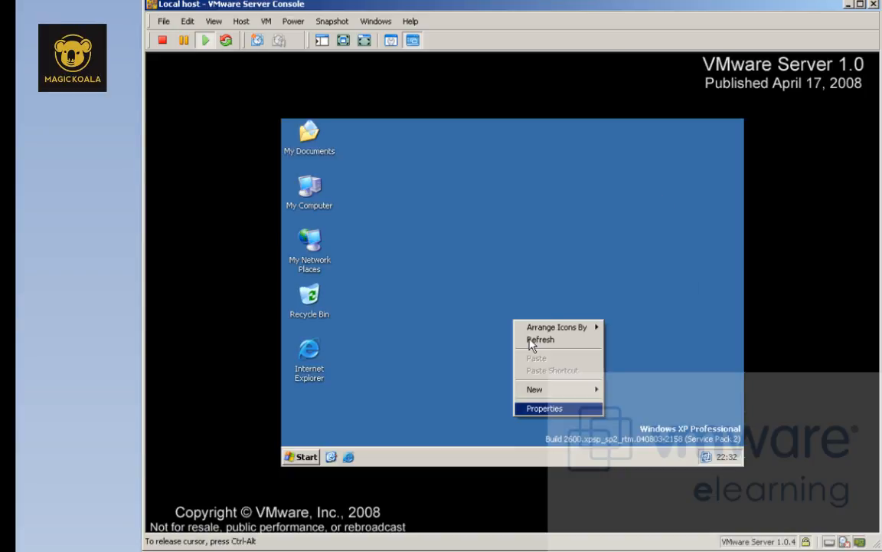
{"action": "left_click", "coordinate": [538, 408]}
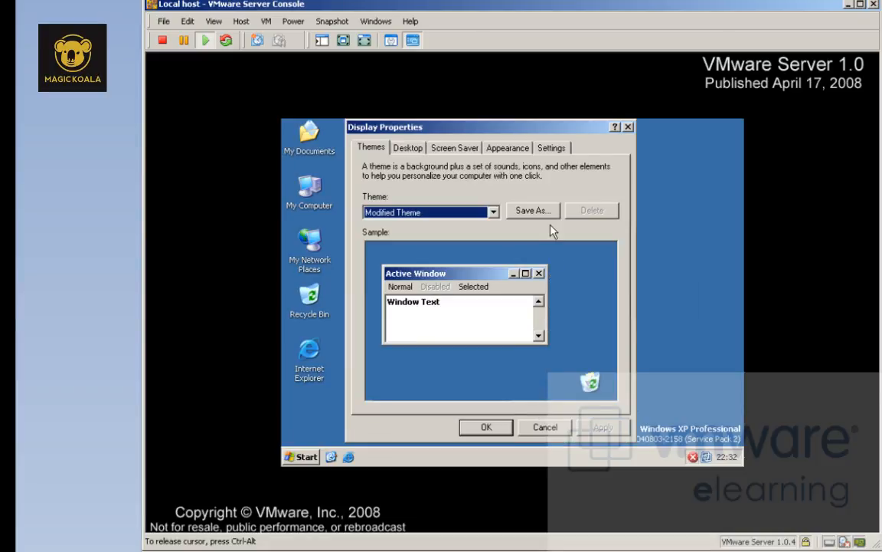
{"action": "left_click", "coordinate": [551, 147]}
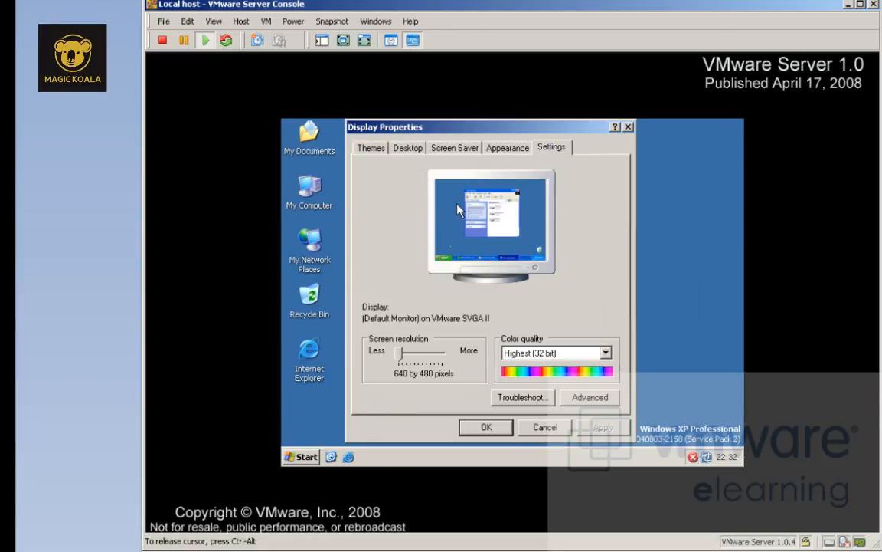
{"action": "left_click_drag", "start_coordinate": [399, 350], "coordinate": [407, 351]}
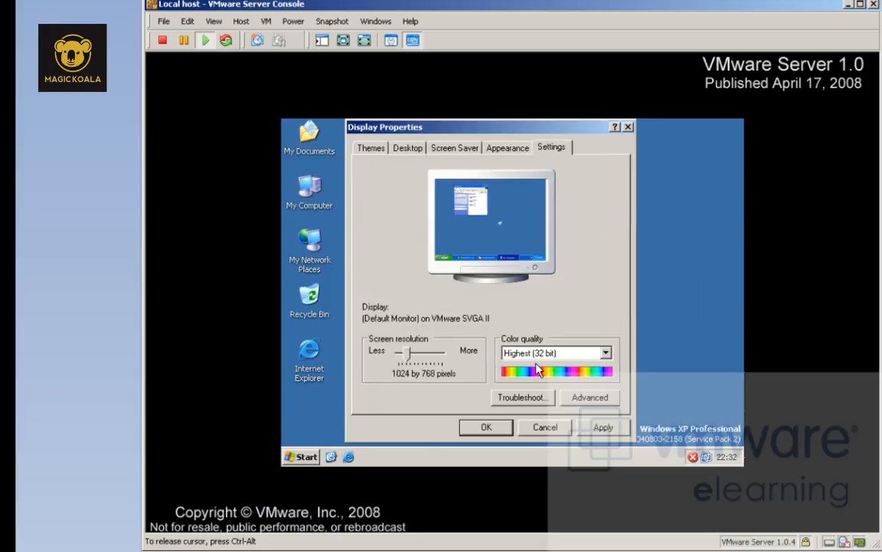
{"action": "left_click", "coordinate": [587, 426]}
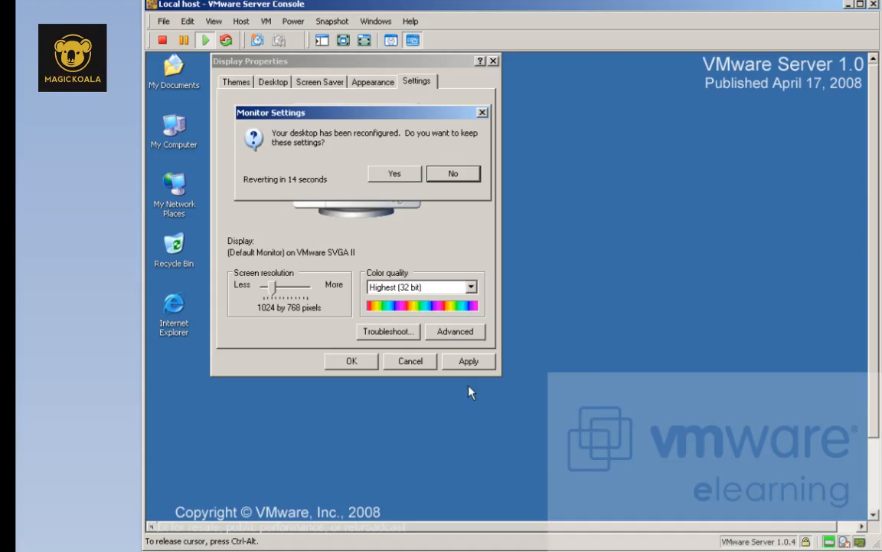
{"action": "left_click", "coordinate": [395, 173]}
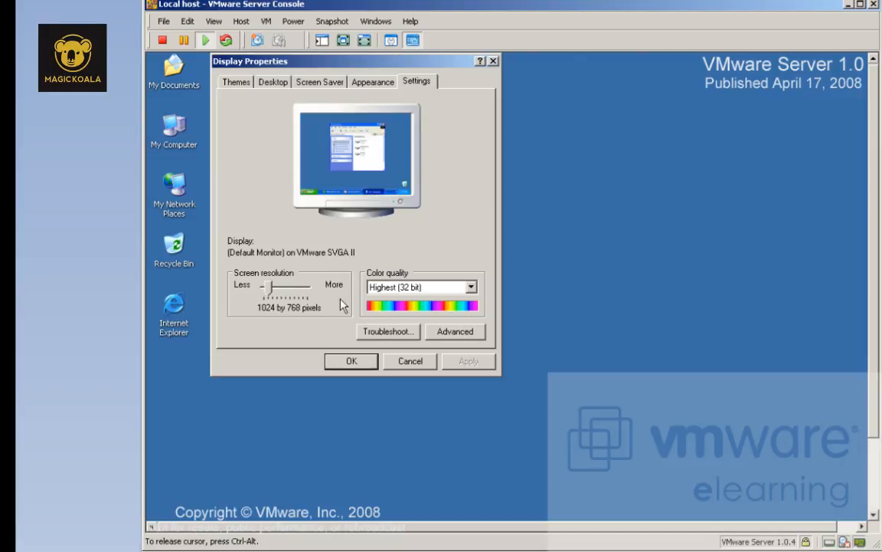
{"action": "left_click", "coordinate": [346, 361]}
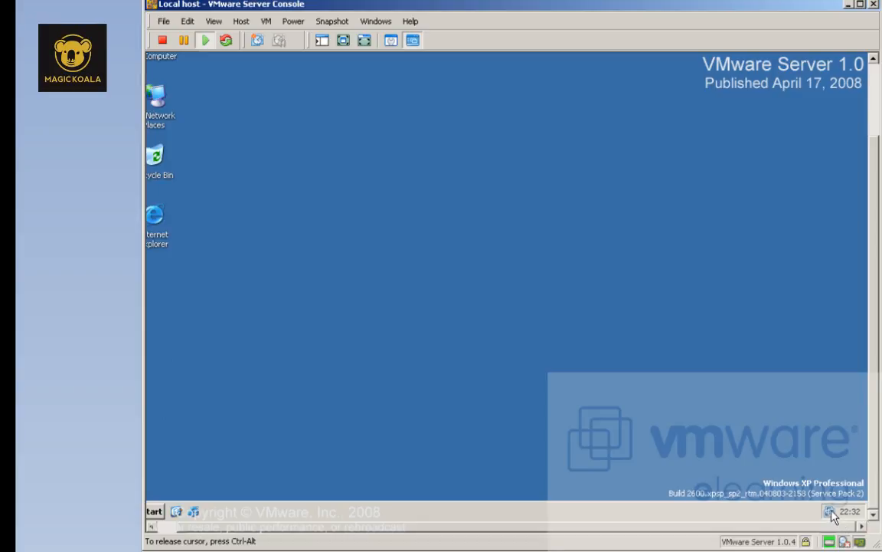
- Review the VMware Tools properties in the guest, close them and release the cursor to the host
{"action": "double_click", "coordinate": [831, 509]}
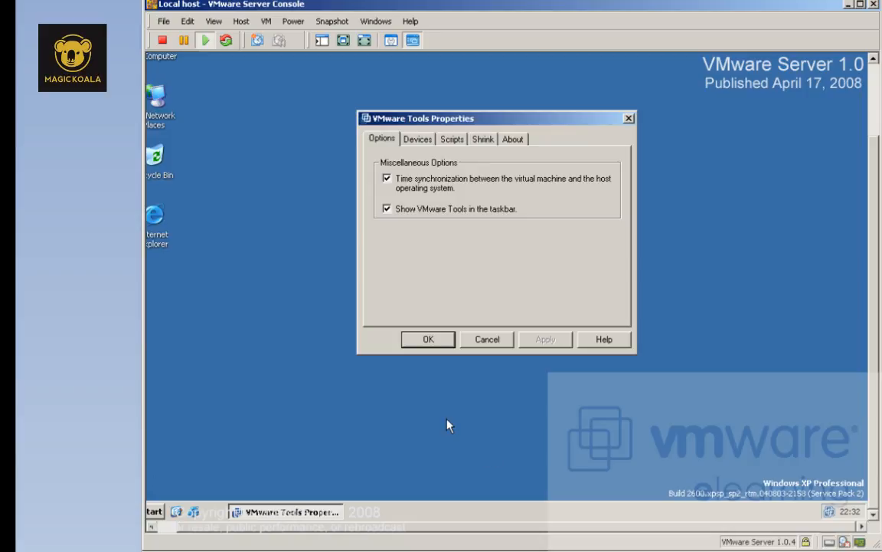
{"action": "left_click", "coordinate": [413, 340]}
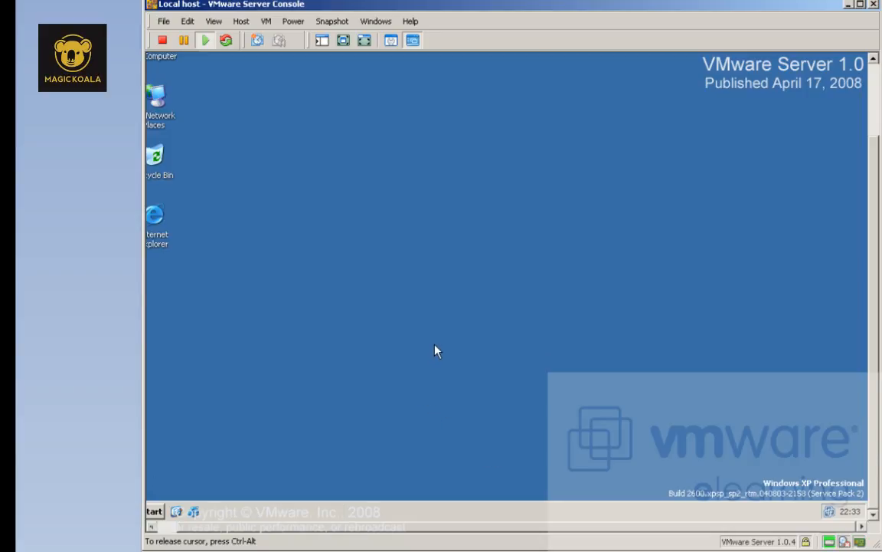
{"action": "key", "text": "ctrl+alt"}
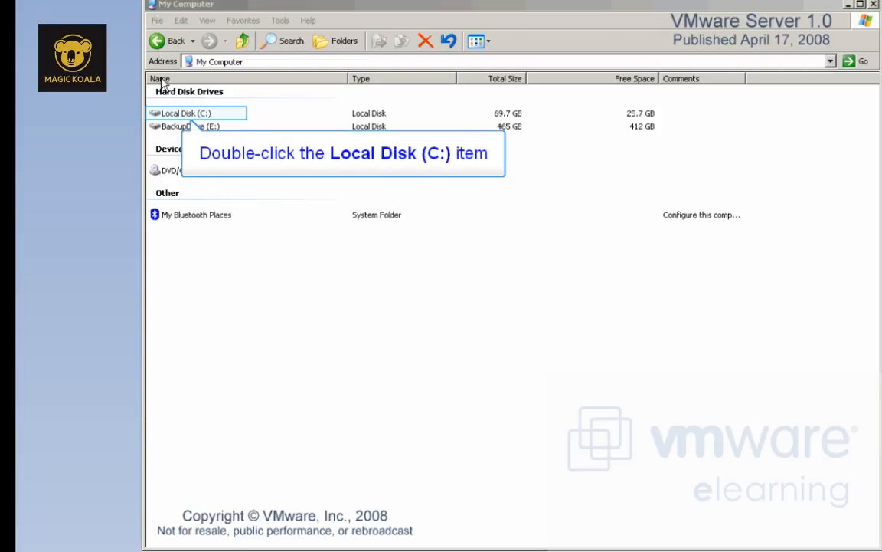
- Copy Windows XP Professional.vmdk and Windows XP Professional-flat.vmdk from the host folder C:\vm\johnxp
{"action": "double_click", "coordinate": [163, 114]}
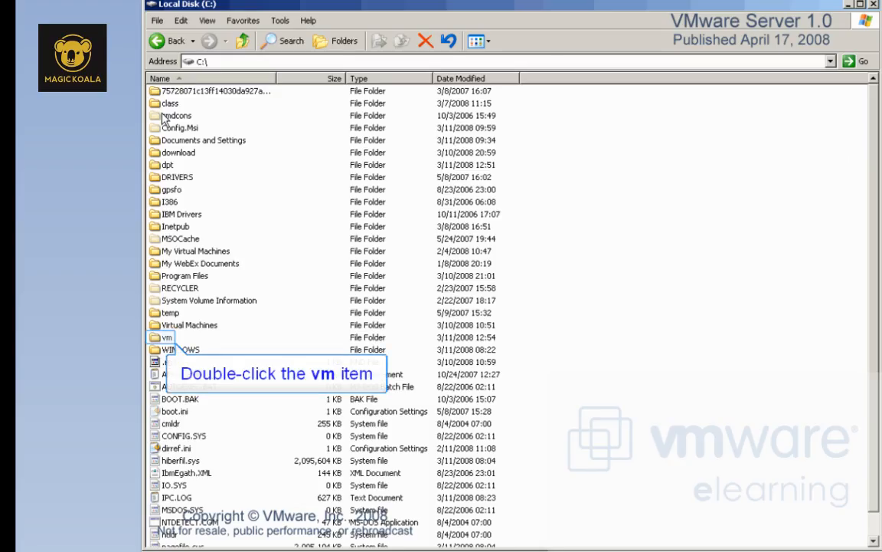
{"action": "double_click", "coordinate": [164, 340]}
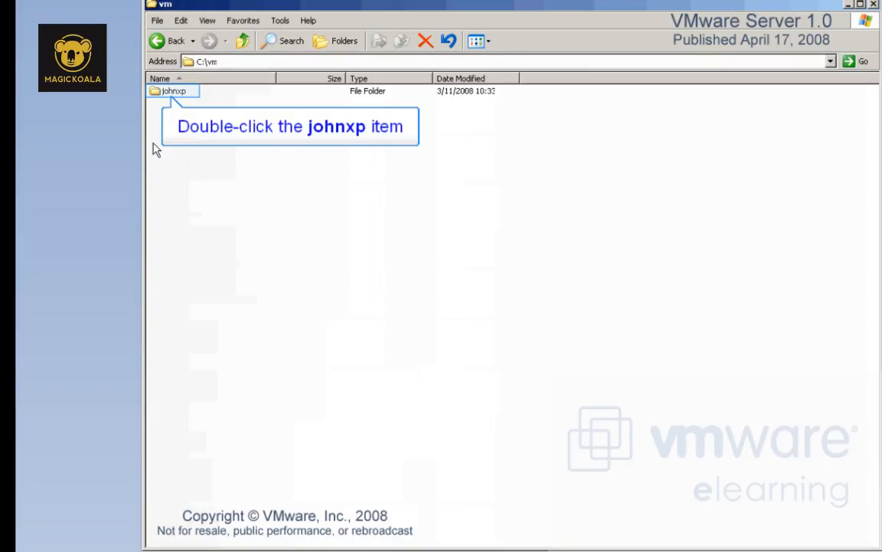
{"action": "double_click", "coordinate": [156, 92]}
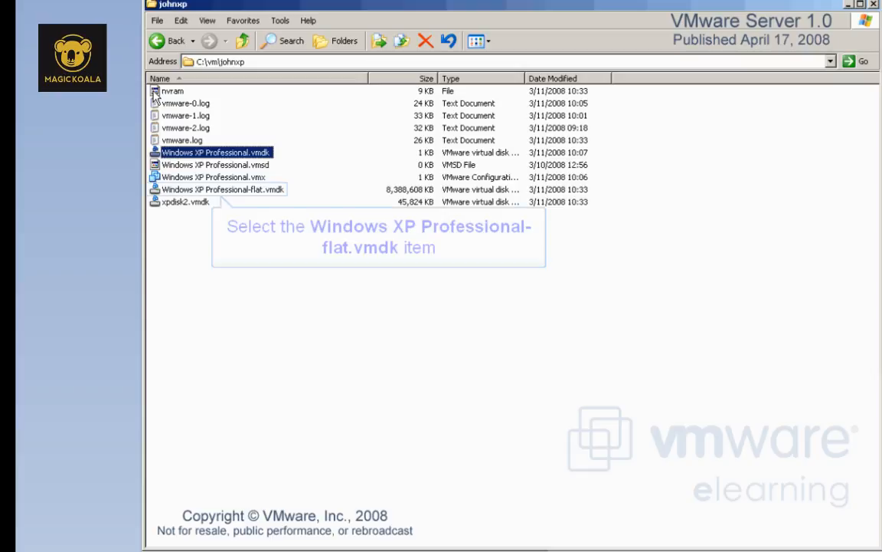
{"action": "left_click", "coordinate": [160, 193], "text": "ctrl"}
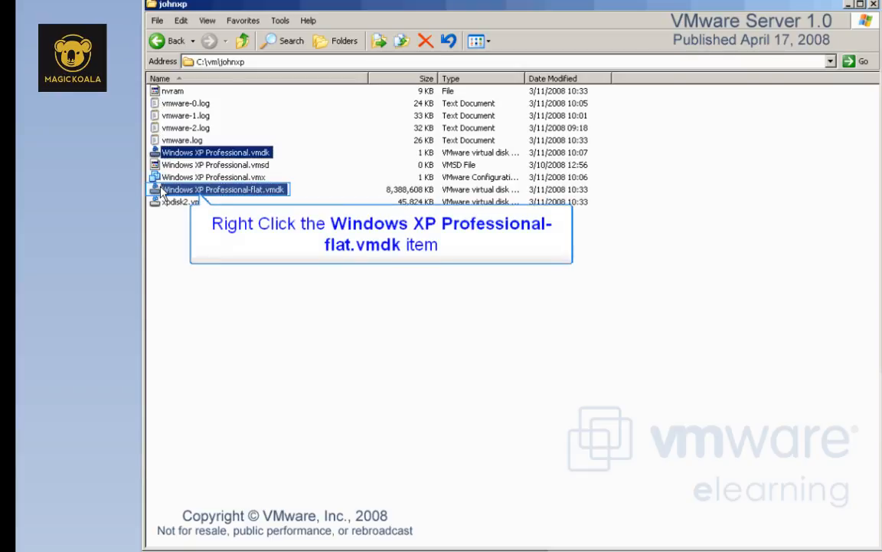
{"action": "right_click", "coordinate": [161, 193]}
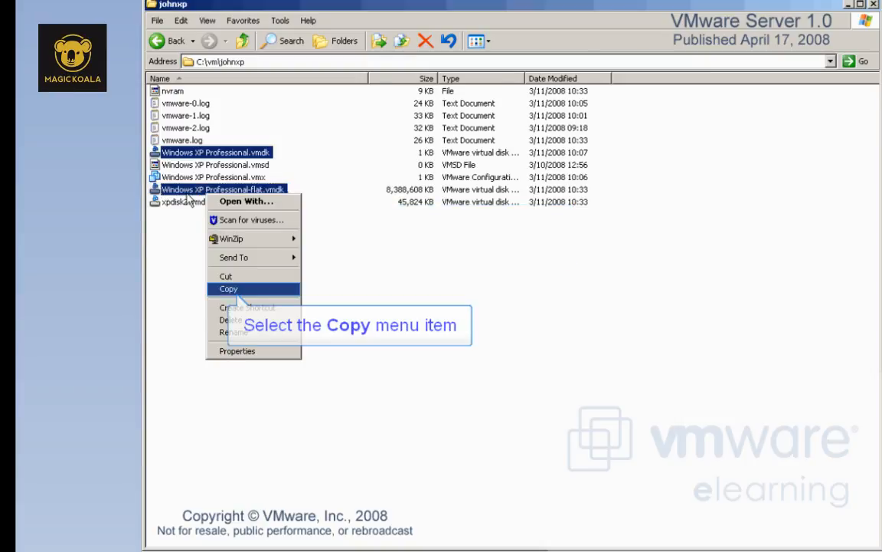
{"action": "left_click", "coordinate": [224, 290]}
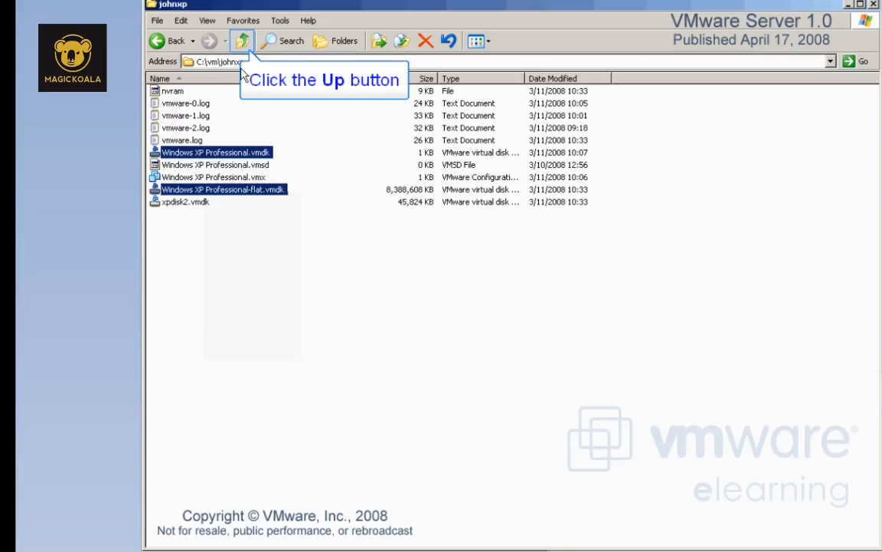
- Create a folder named xpclone in C:\vm and paste the copied virtual disk files into it
{"action": "left_click", "coordinate": [242, 40]}
{"action": "left_click", "coordinate": [163, 23]}
{"action": "mouse_move", "coordinate": [168, 40]}
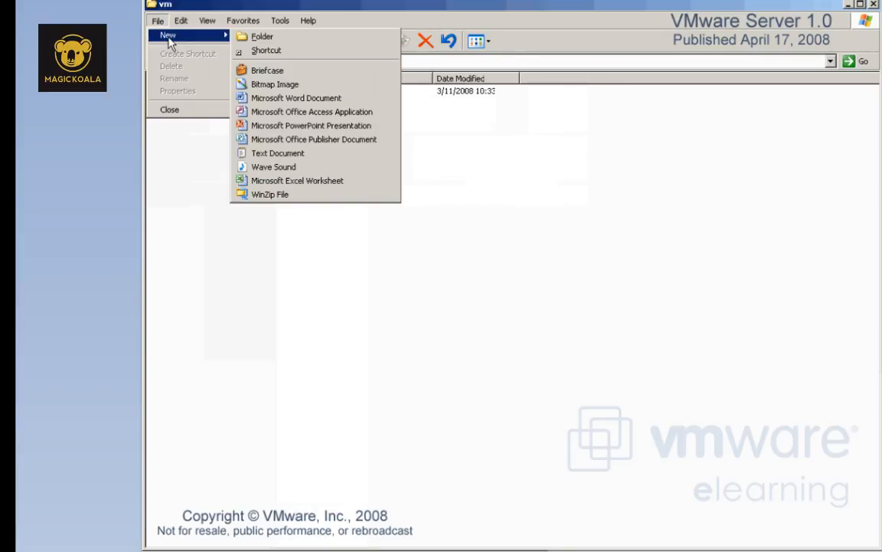
{"action": "left_click", "coordinate": [260, 36]}
{"action": "type", "text": "x"}
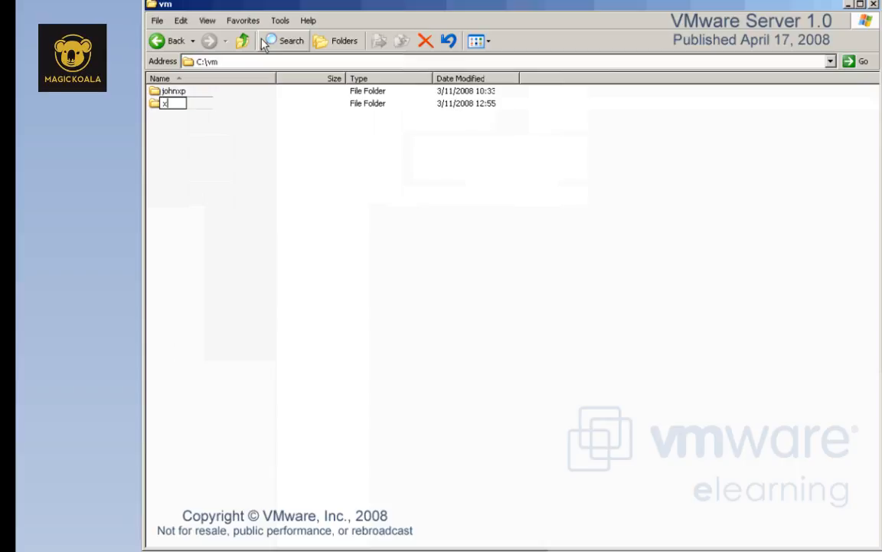
{"action": "type", "text": "pclone"}
{"action": "double_click", "coordinate": [157, 108]}
{"action": "right_click", "coordinate": [172, 112]}
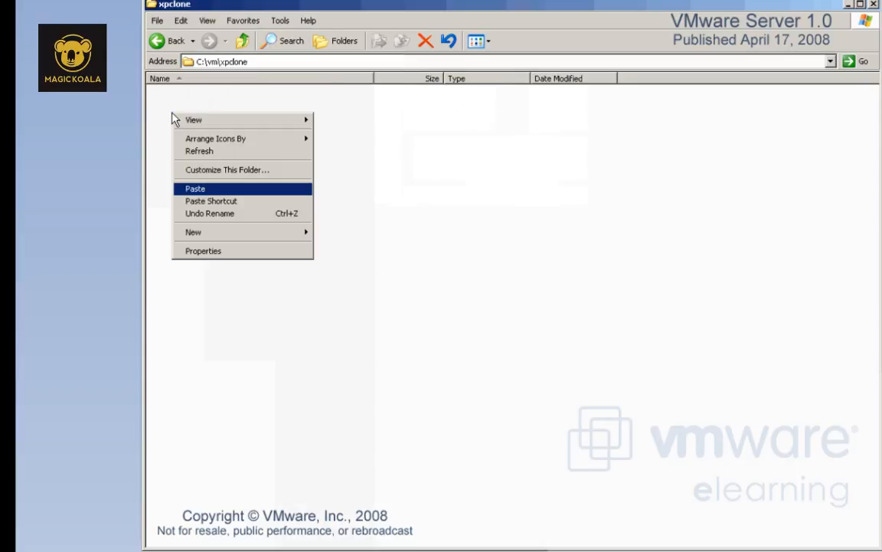
{"action": "left_click", "coordinate": [193, 189]}
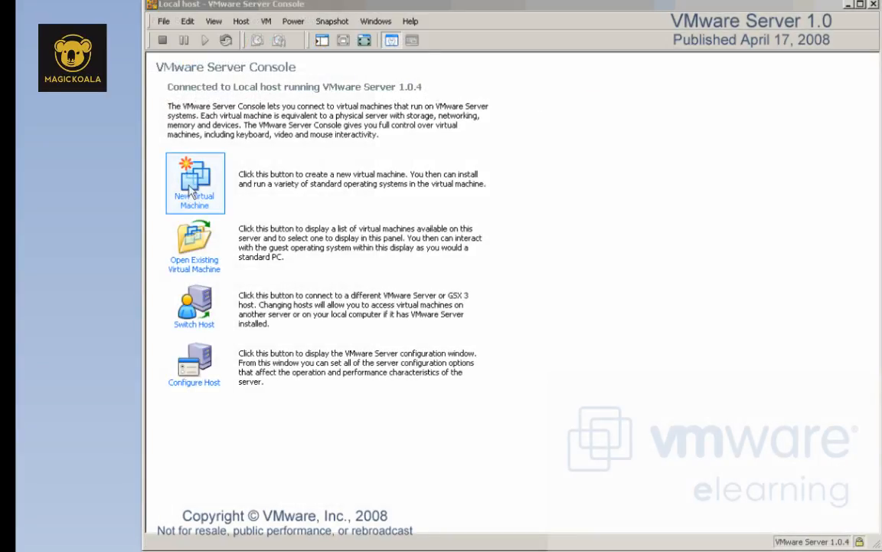
- Start a new virtual machine with the Custom configuration and Windows XP Professional as the guest operating system
{"action": "left_click", "coordinate": [189, 182]}
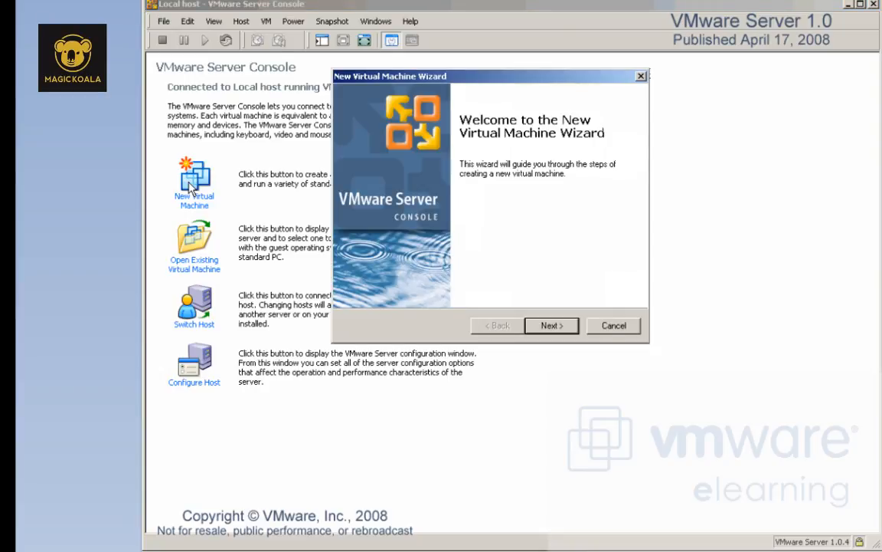
{"action": "left_click", "coordinate": [550, 327]}
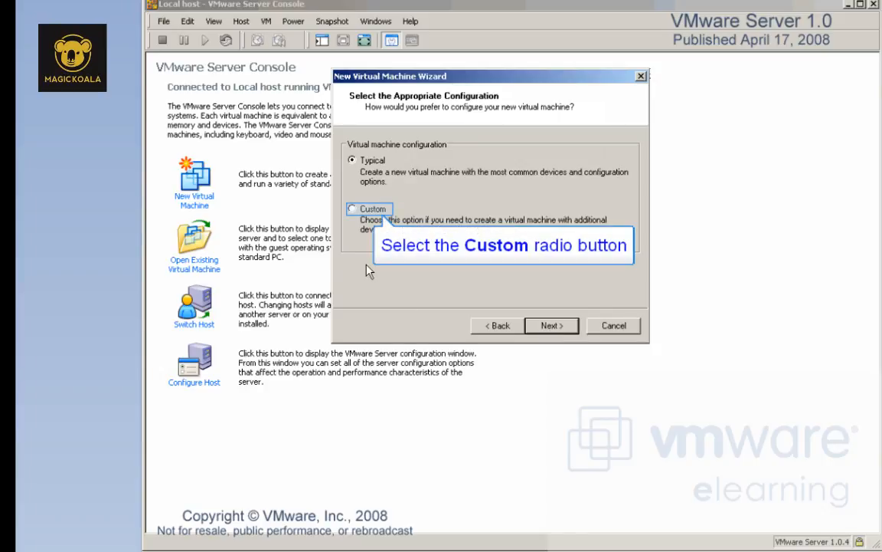
{"action": "left_click", "coordinate": [352, 210]}
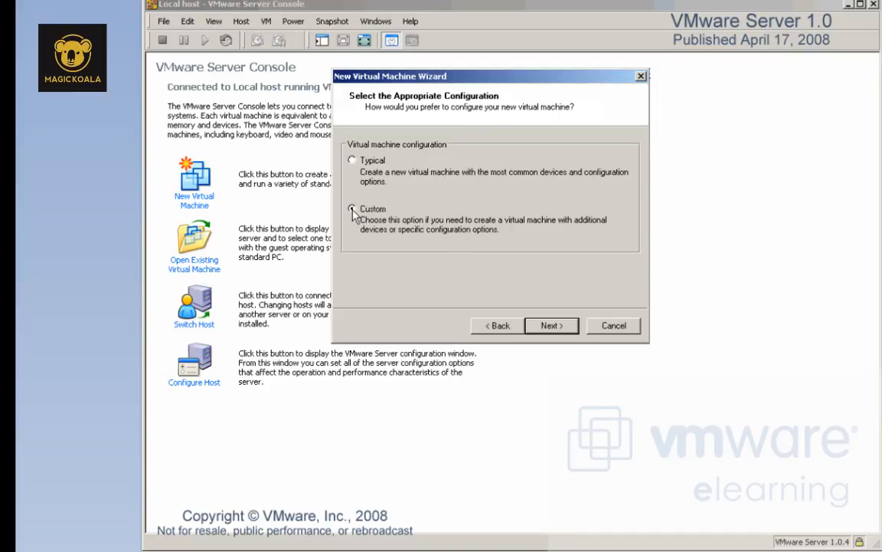
{"action": "left_click", "coordinate": [353, 210]}
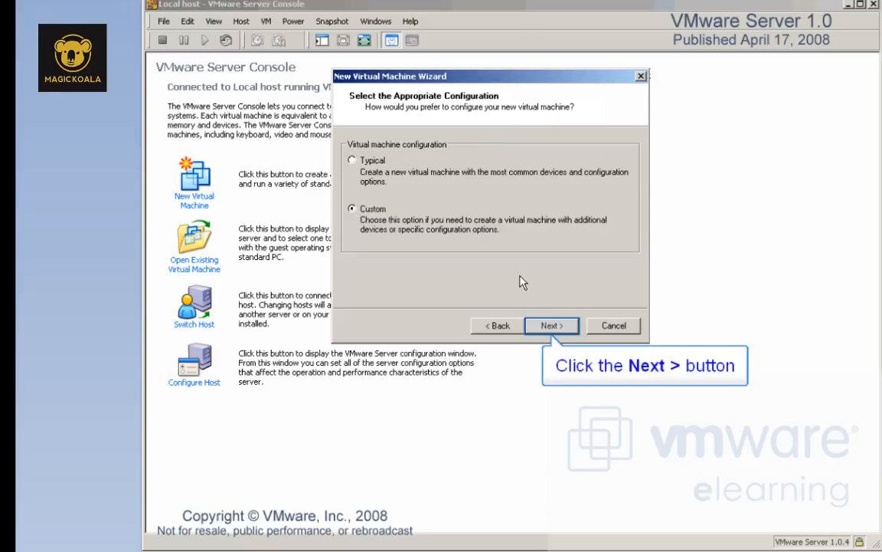
{"action": "left_click", "coordinate": [533, 328]}
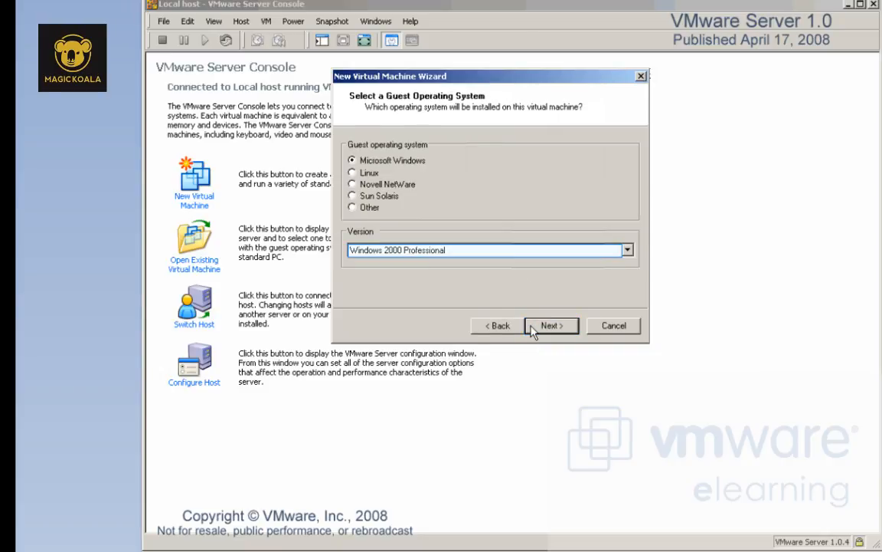
{"action": "left_click", "coordinate": [505, 251]}
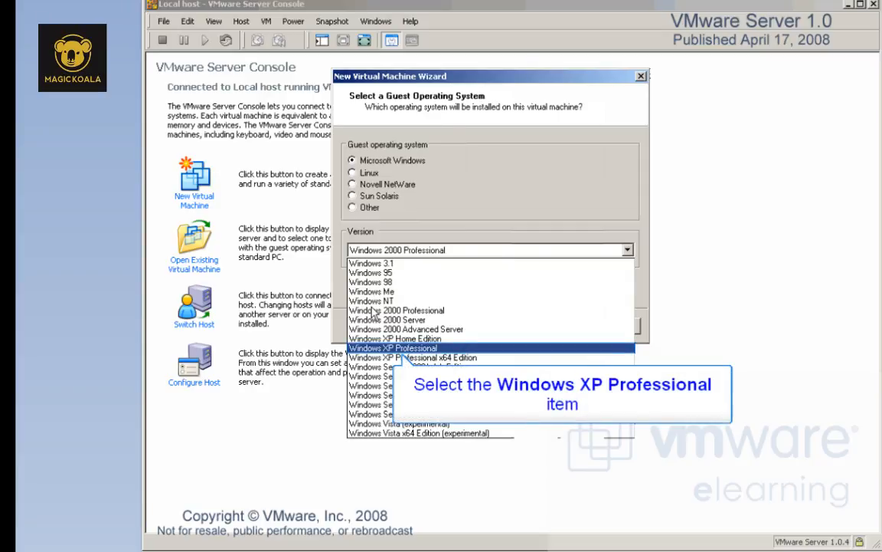
{"action": "left_click", "coordinate": [369, 347]}
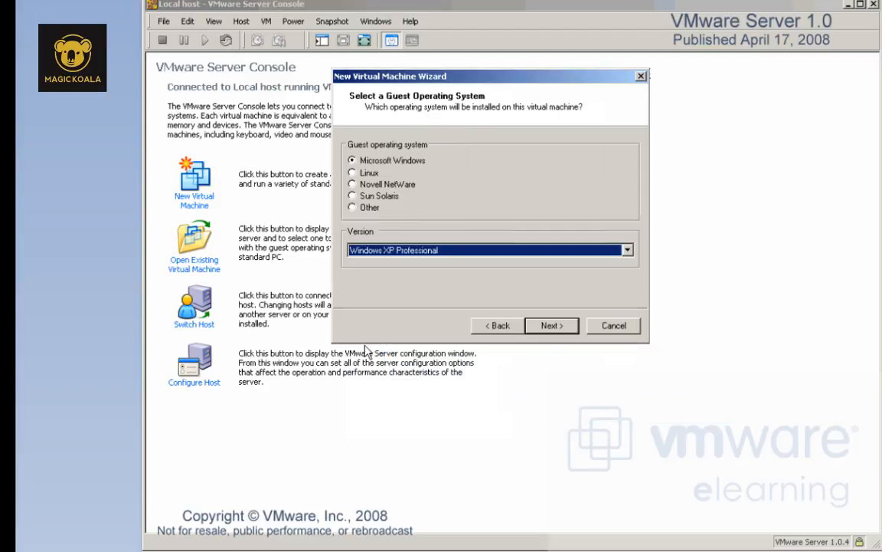
{"action": "left_click", "coordinate": [543, 334]}
- Name the virtual machine xpclone, set its location to C:\vm\xpclone and agree to use that existing folder
{"action": "type", "text": "xpc"}
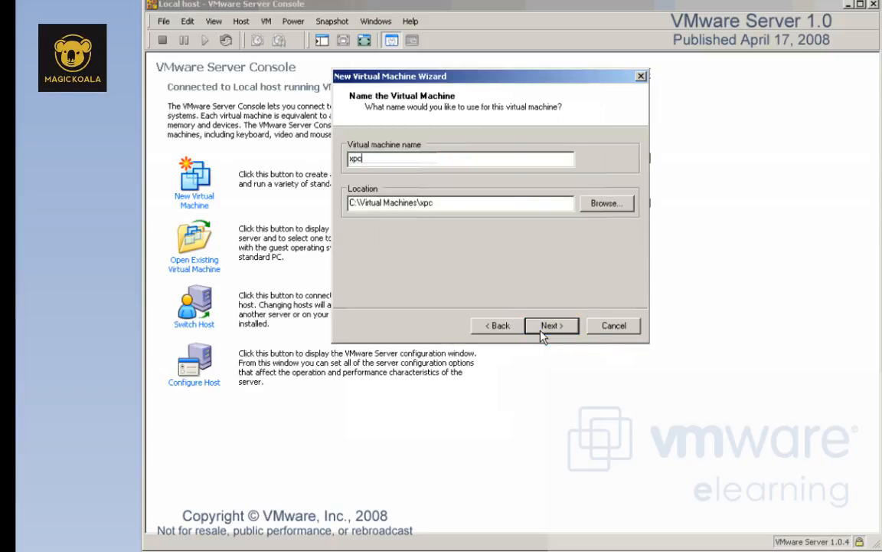
{"action": "type", "text": "lone"}
{"action": "left_click", "coordinate": [606, 204]}
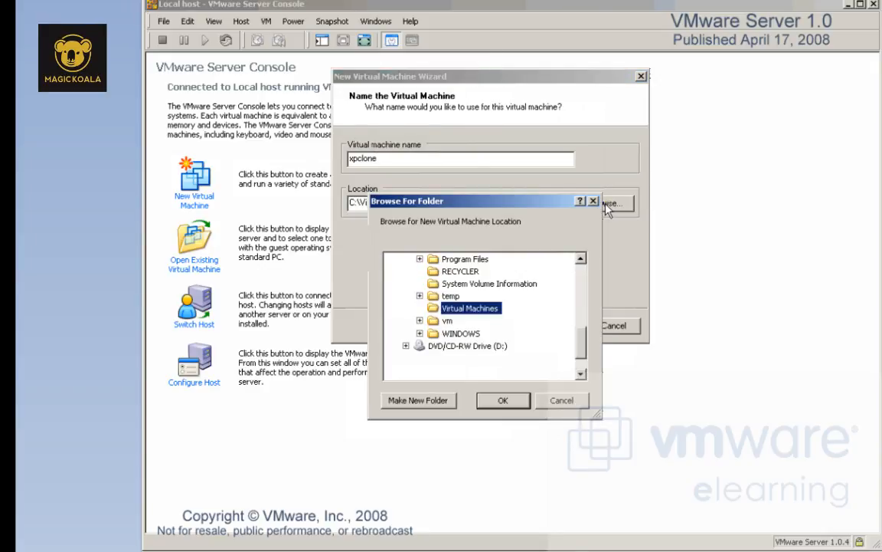
{"action": "left_click", "coordinate": [420, 321]}
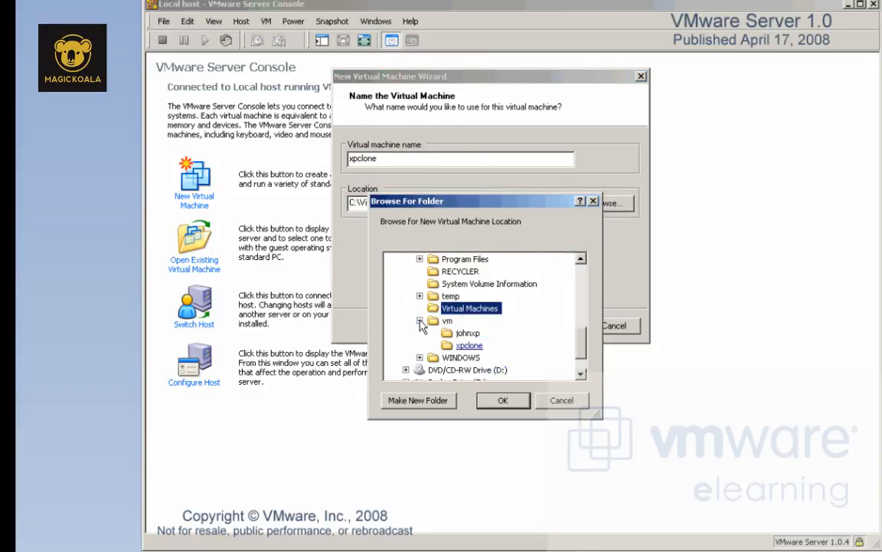
{"action": "left_click", "coordinate": [451, 346]}
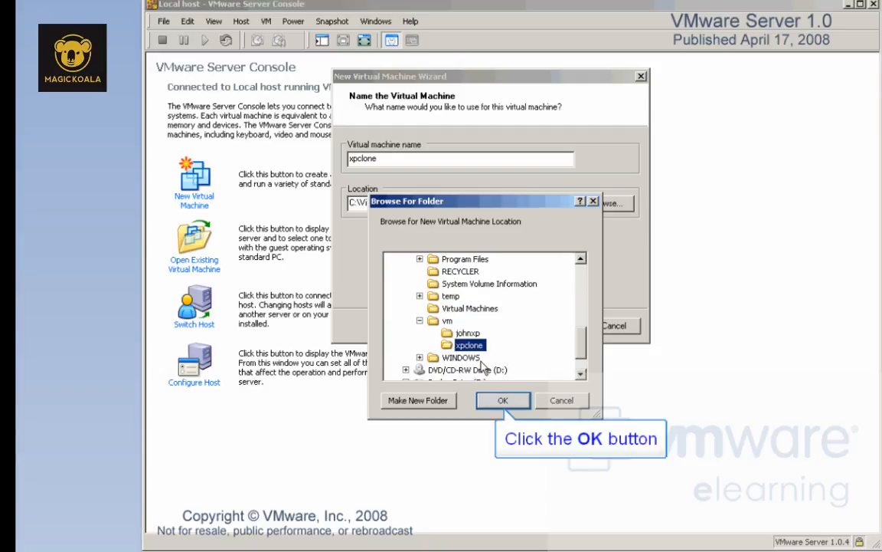
{"action": "left_click", "coordinate": [491, 406]}
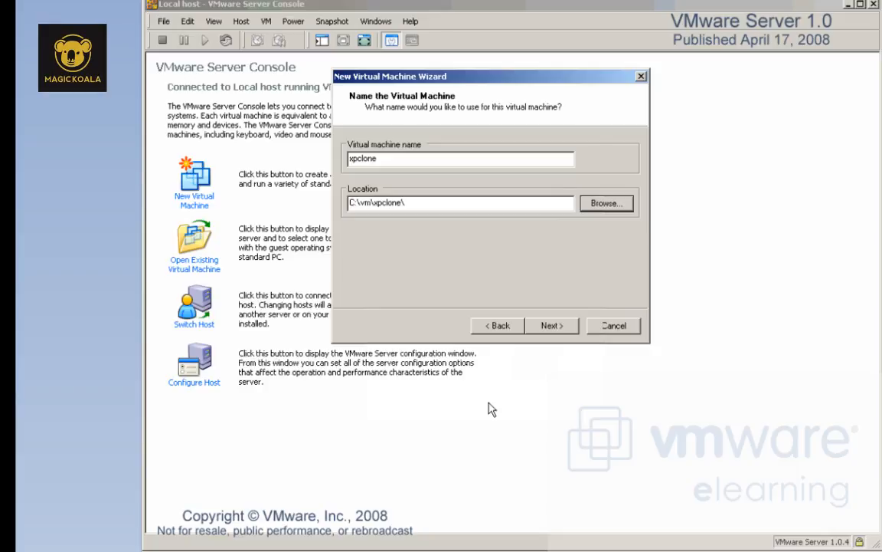
{"action": "left_click", "coordinate": [544, 326]}
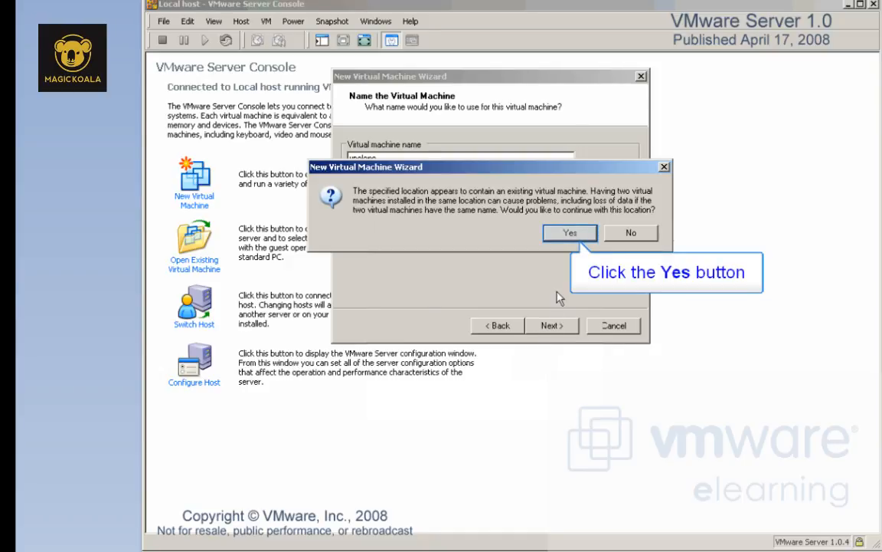
{"action": "left_click", "coordinate": [567, 233]}
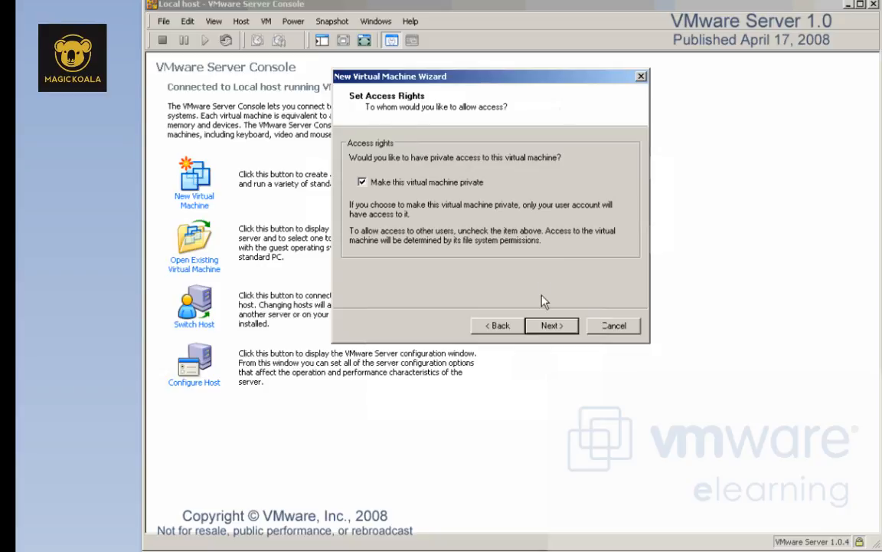
- Accept the defaults of private access, power-on user account, one processor, 256 MB memory, bridged networking and BusLogic SCSI adapter
{"action": "left_click", "coordinate": [543, 329]}
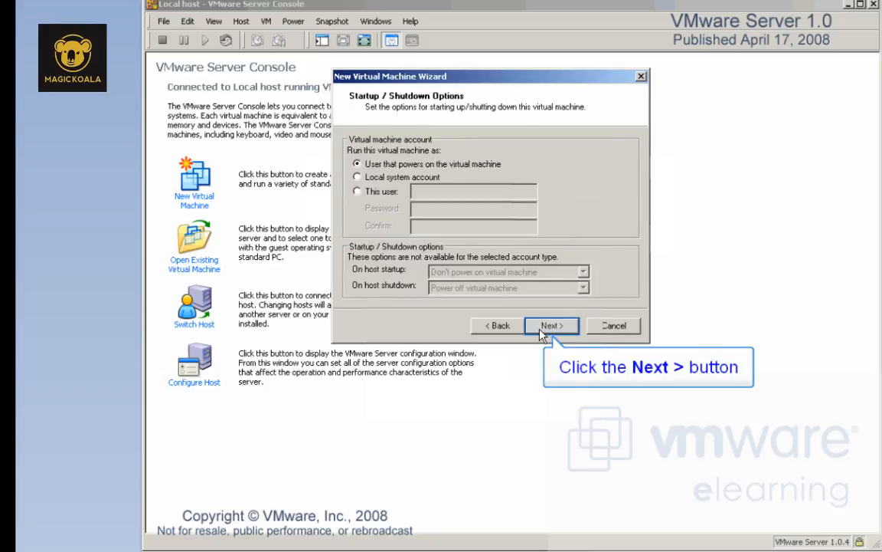
{"action": "left_click", "coordinate": [551, 326]}
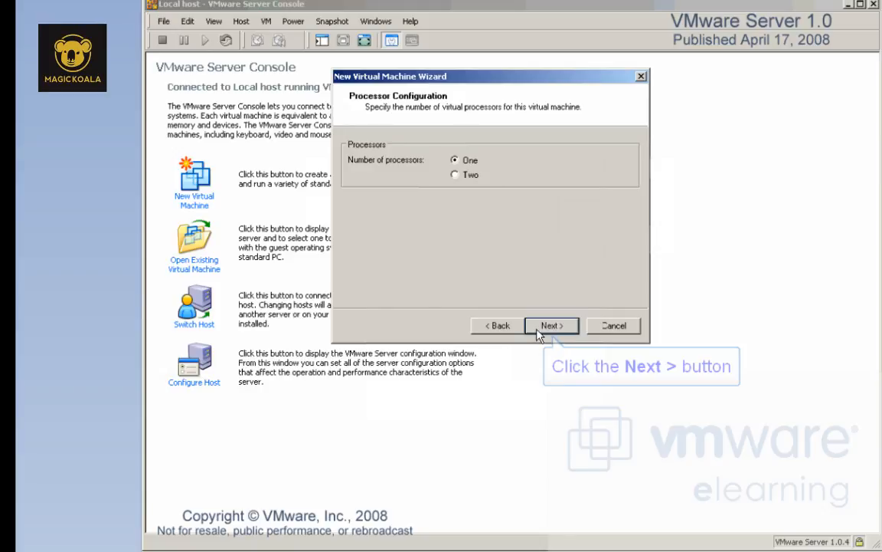
{"action": "left_click", "coordinate": [535, 330]}
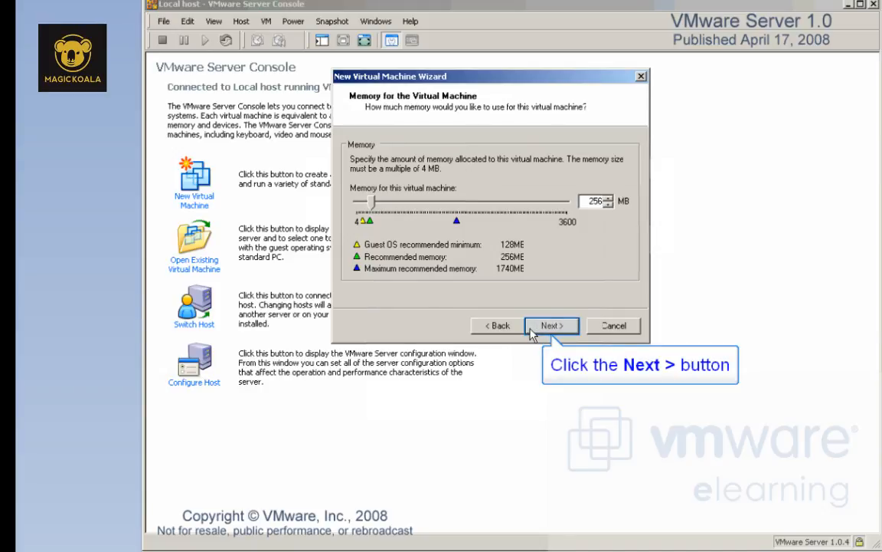
{"action": "left_click", "coordinate": [551, 327]}
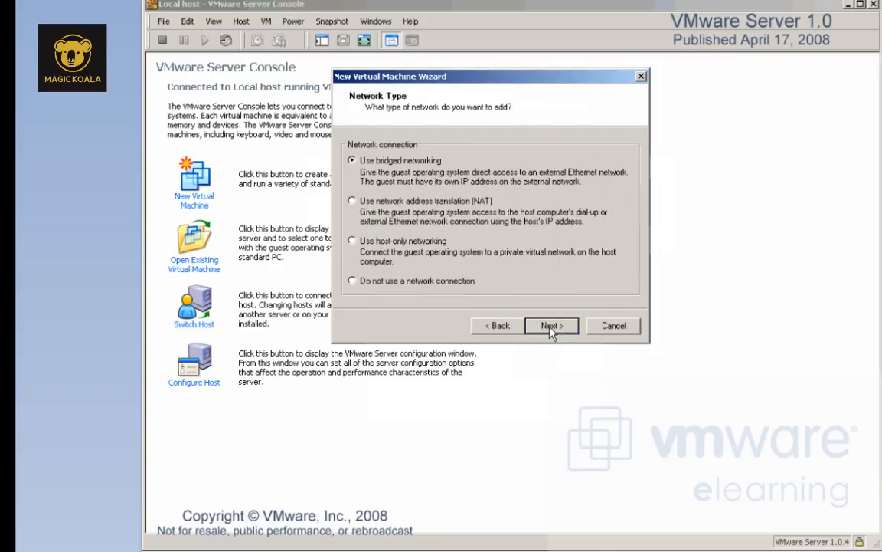
{"action": "left_click", "coordinate": [564, 328]}
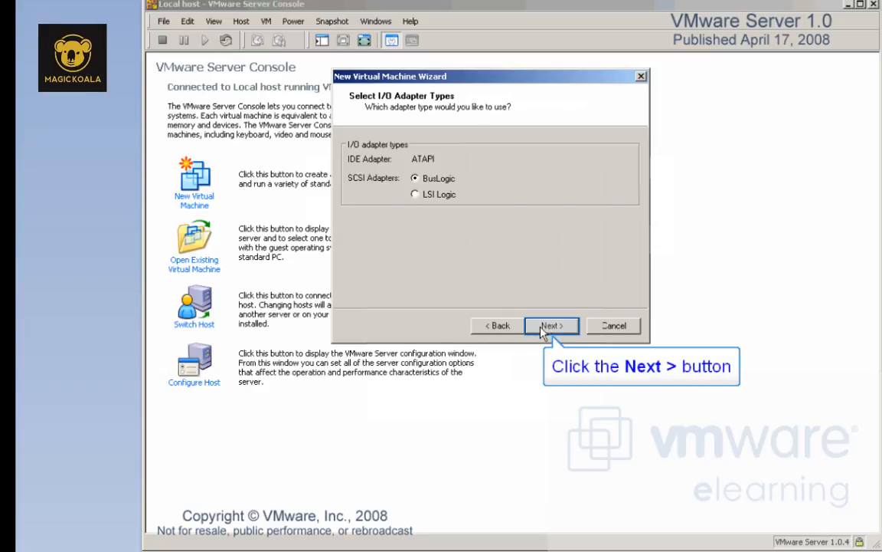
{"action": "left_click", "coordinate": [543, 327]}
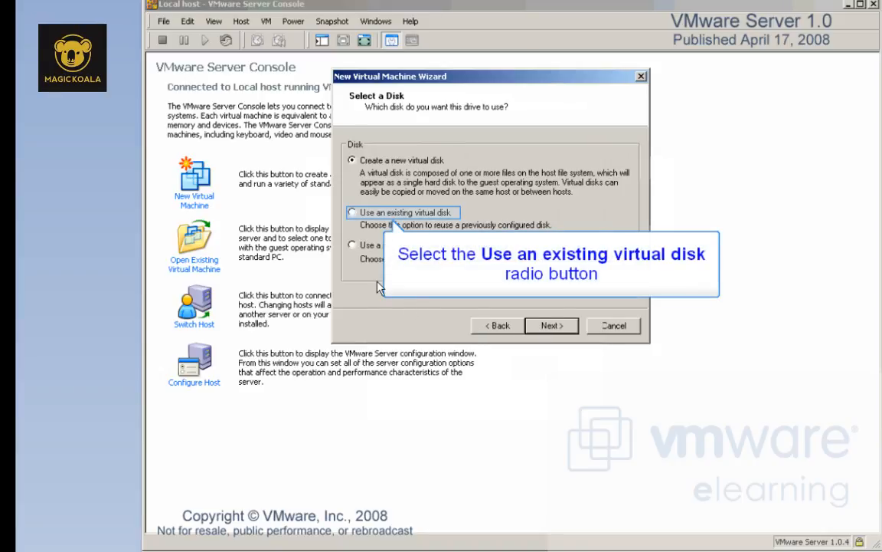
- Attach the existing virtual disk Windows XP Professional.vmdk from the xpclone folder and finish creating the virtual machine
{"action": "left_click", "coordinate": [352, 213]}
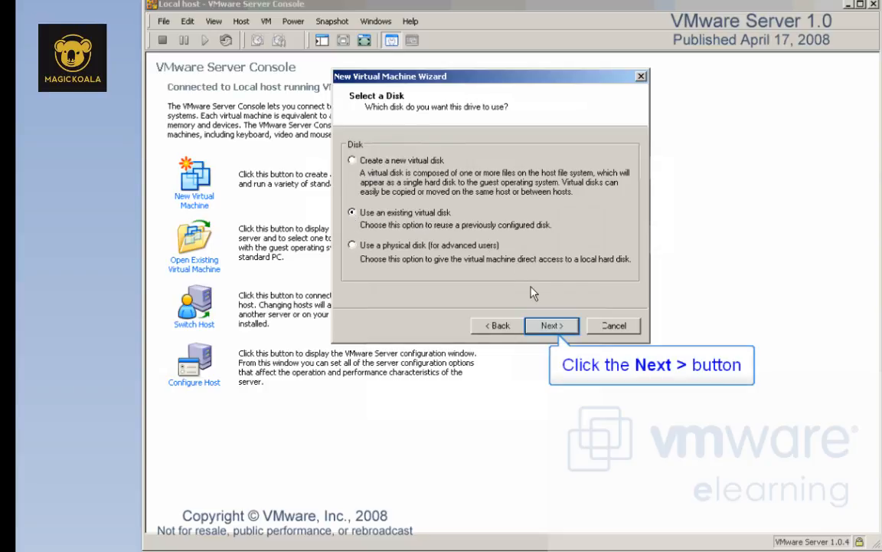
{"action": "left_click", "coordinate": [540, 327]}
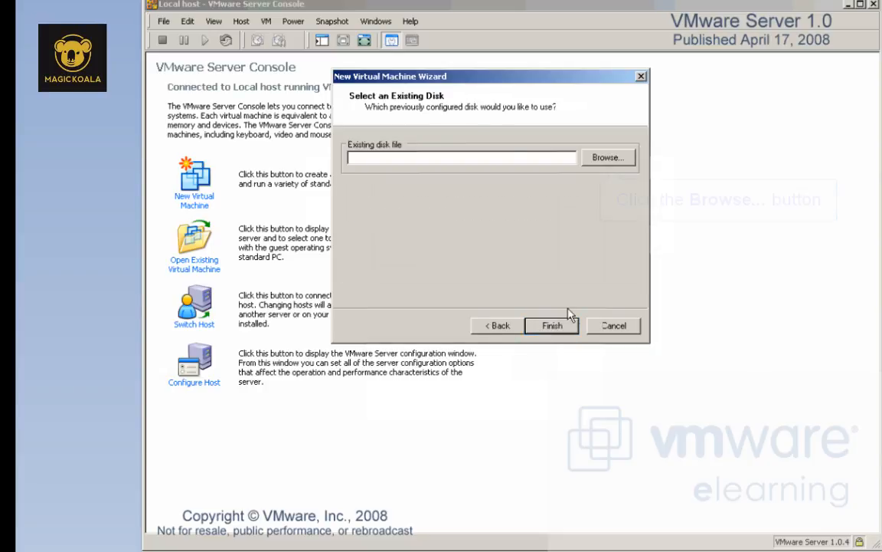
{"action": "left_click", "coordinate": [602, 158]}
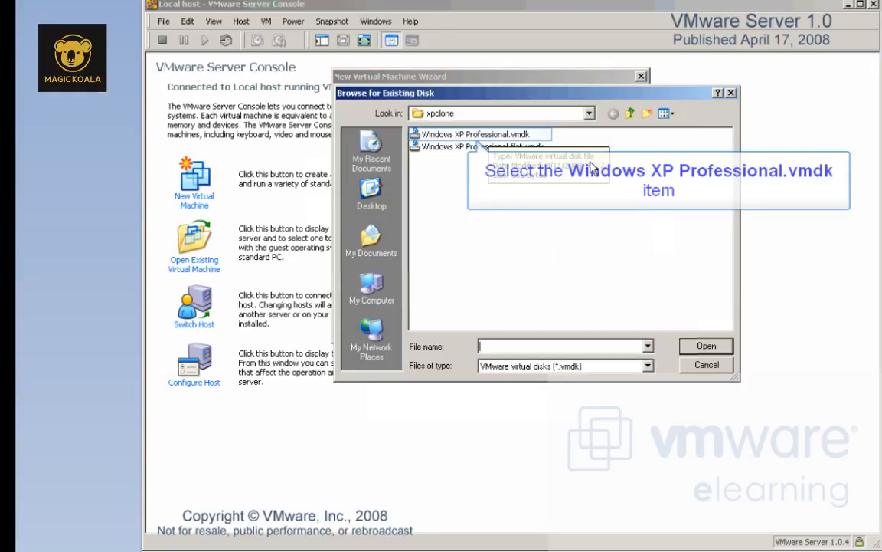
{"action": "left_click", "coordinate": [429, 135]}
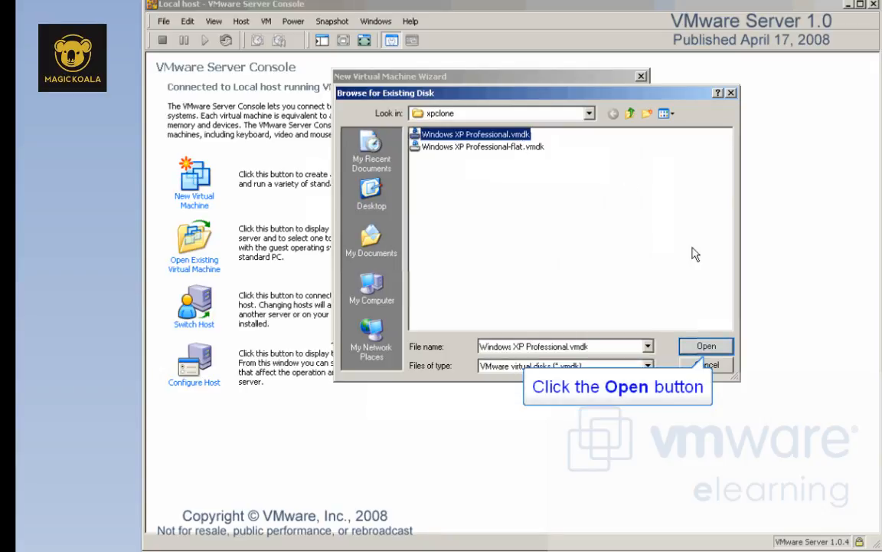
{"action": "left_click", "coordinate": [706, 346]}
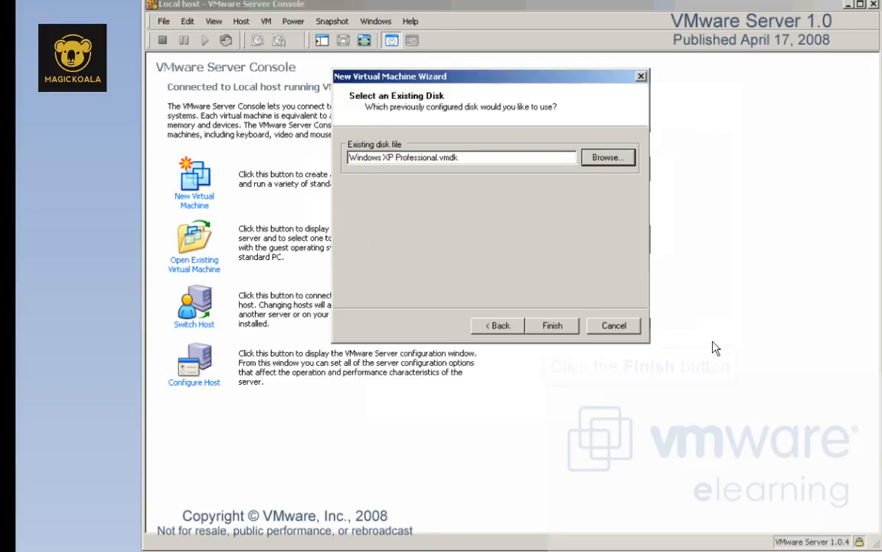
{"action": "left_click", "coordinate": [542, 335]}
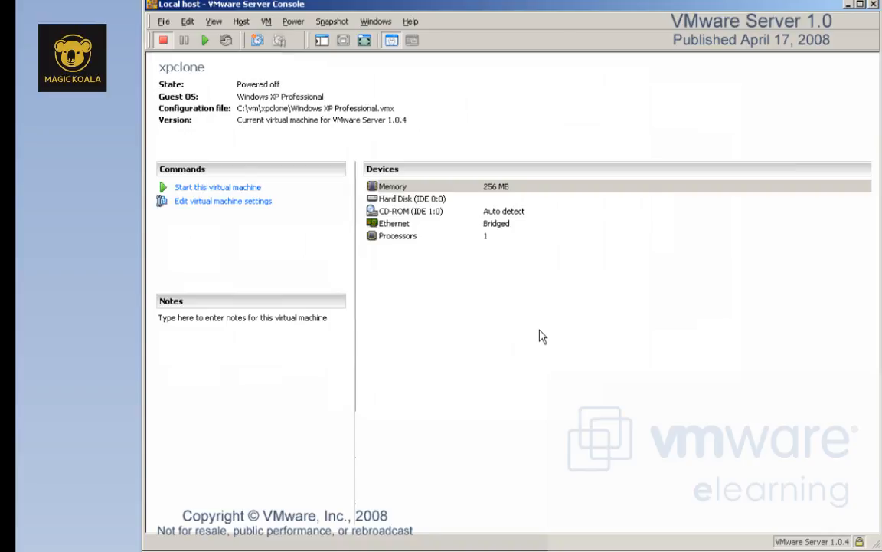
- Power on the xpclone virtual machine and log on to Windows as Administrator
{"action": "left_click", "coordinate": [205, 43]}
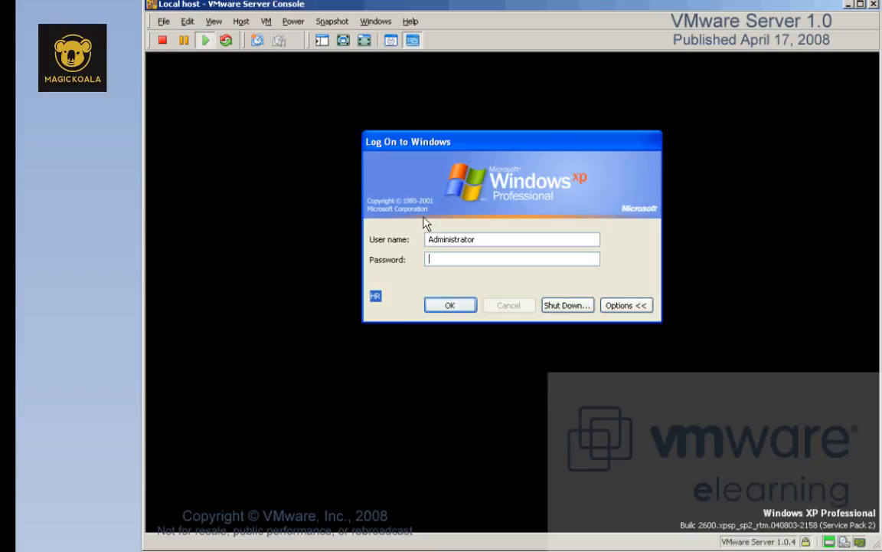
{"action": "left_click", "coordinate": [445, 305]}
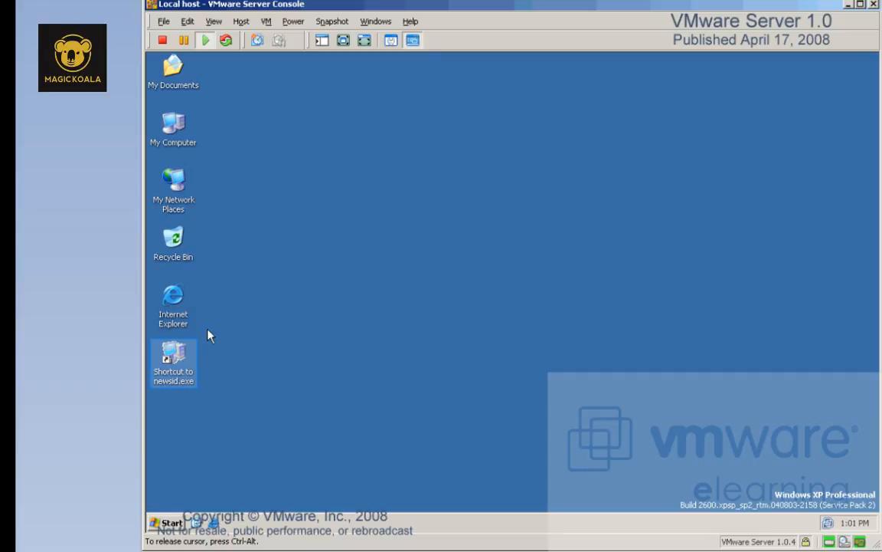
- Run newsid.exe from its desktop shortcut in the guest, agree to the license terms and choose a random SID
{"action": "double_click", "coordinate": [172, 364]}
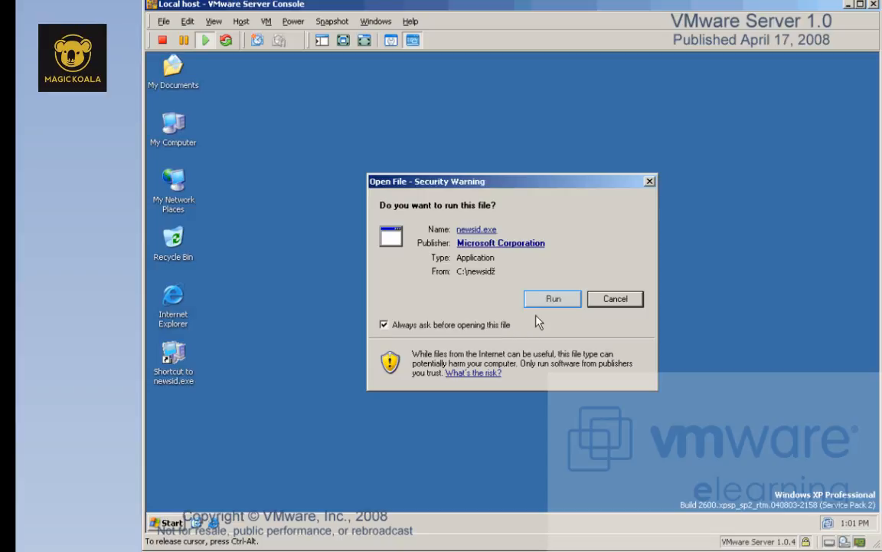
{"action": "left_click", "coordinate": [549, 300]}
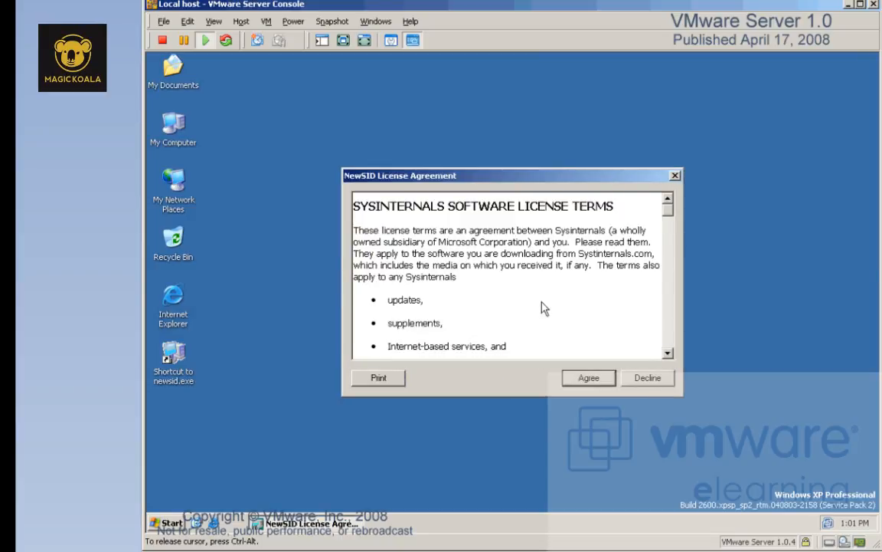
{"action": "left_click", "coordinate": [590, 376]}
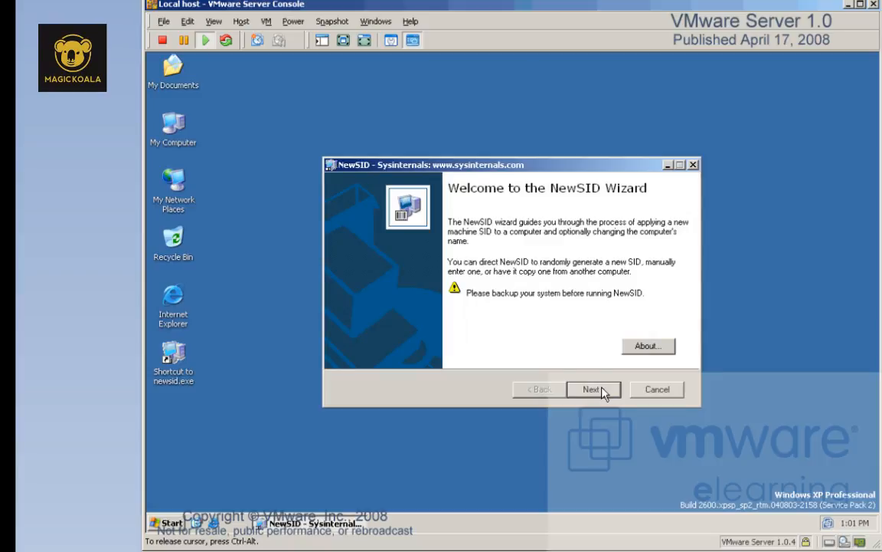
{"action": "left_click", "coordinate": [604, 392]}
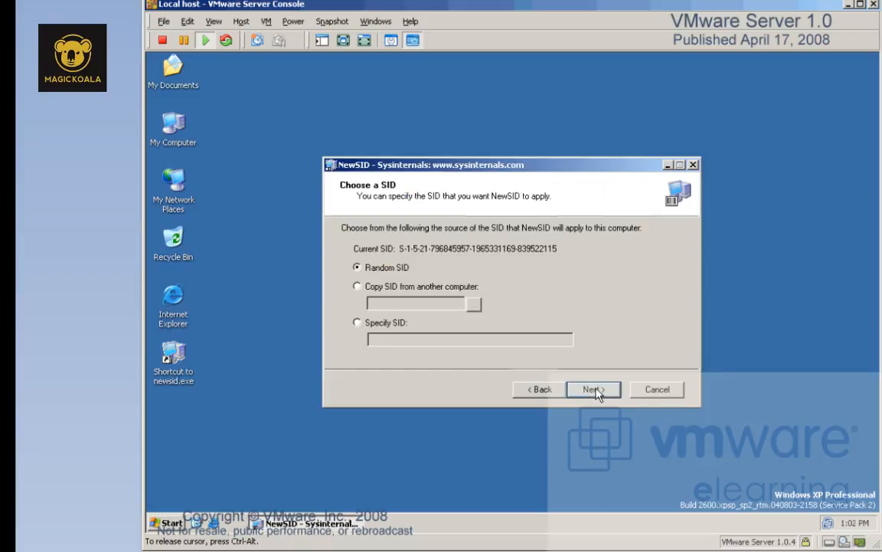
{"action": "left_click", "coordinate": [593, 392]}
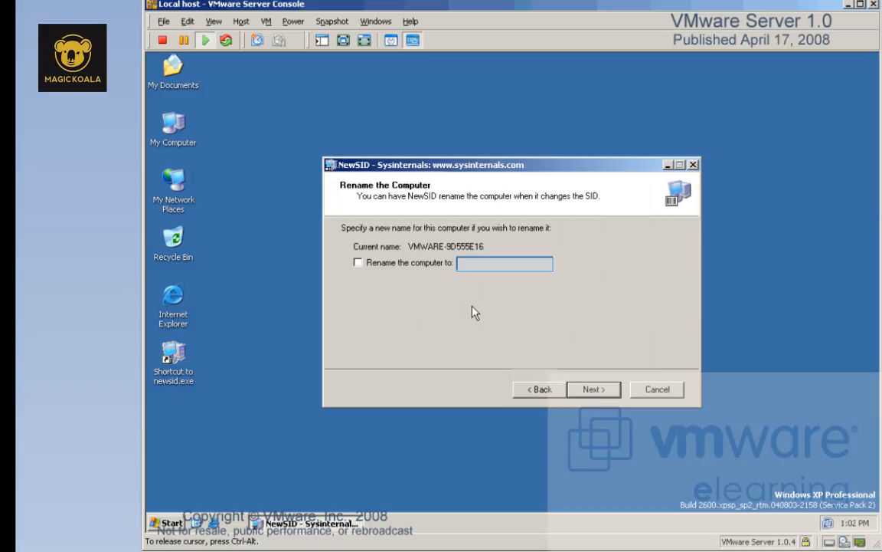
- Have NewSID rename the computer to xpclone123 and continue to the final review page
{"action": "left_click", "coordinate": [469, 264]}
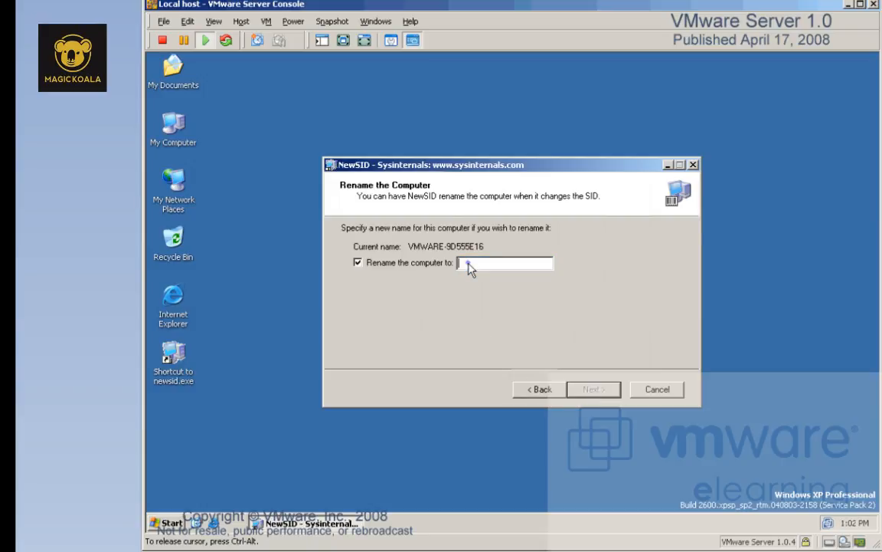
{"action": "type", "text": "xpclone123"}
{"action": "left_click", "coordinate": [593, 390]}
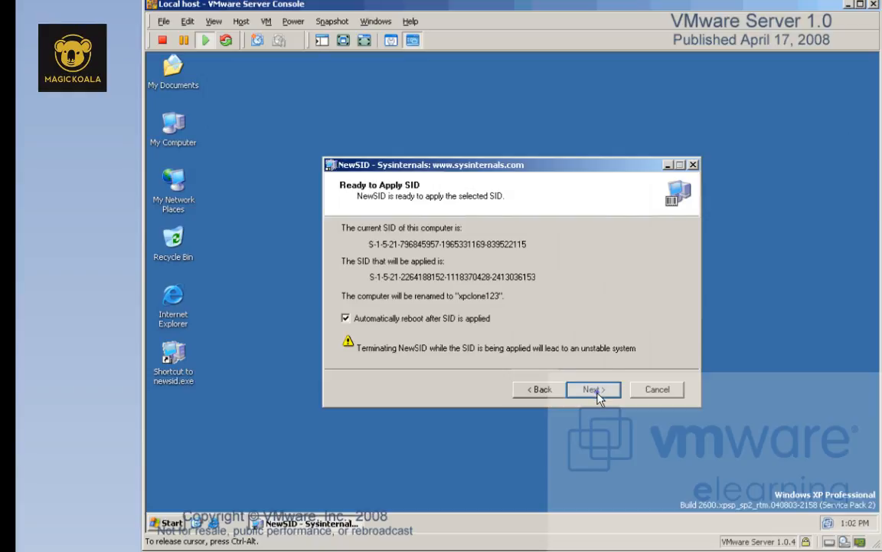
- Apply the new SID and the computer name xpclone123 with automatic reboot
{"action": "left_click", "coordinate": [594, 391]}
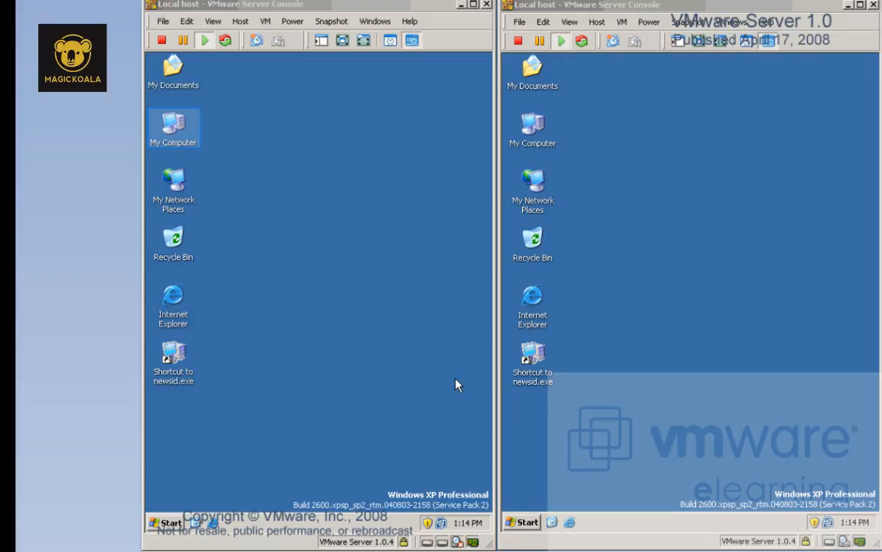
- Check the computer name in the system properties of both running Windows XP virtual machines
{"action": "left_click", "coordinate": [174, 135]}
{"action": "right_click", "coordinate": [174, 134]}
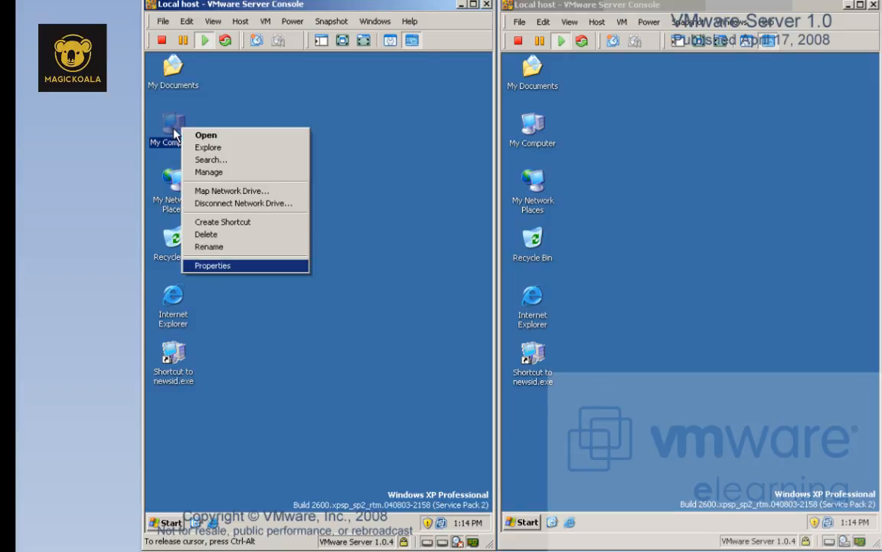
{"action": "left_click", "coordinate": [212, 265]}
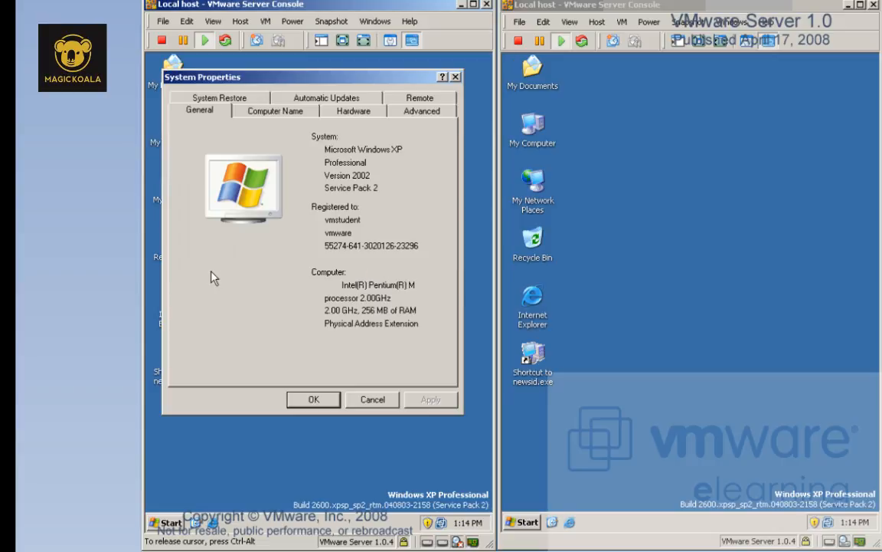
{"action": "left_click", "coordinate": [282, 113]}
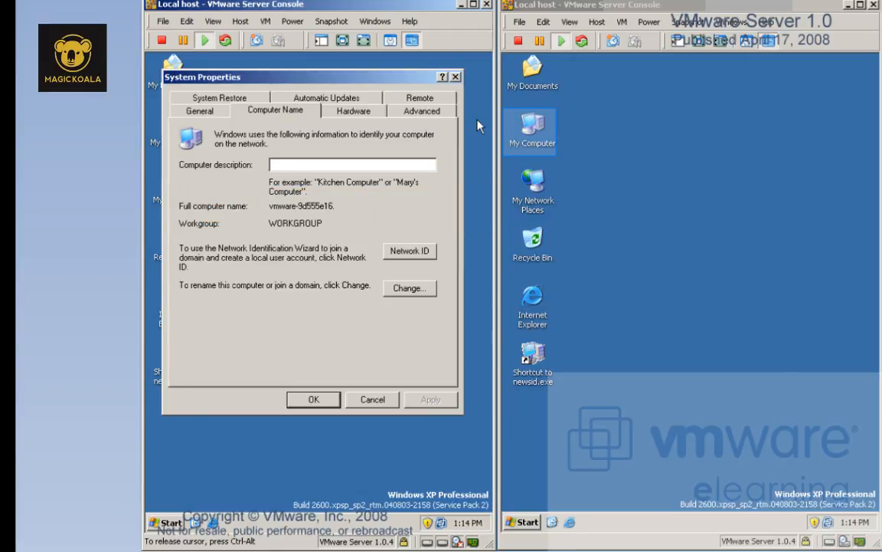
{"action": "left_click", "coordinate": [540, 136]}
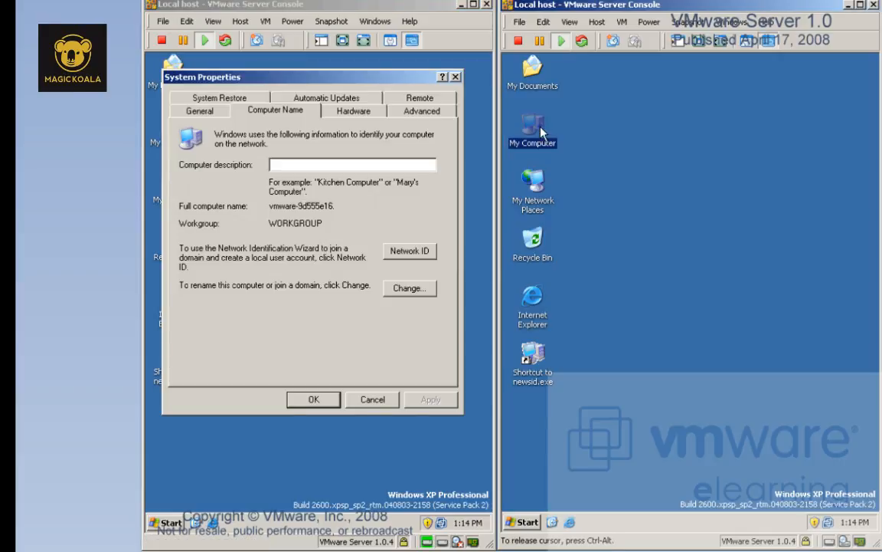
{"action": "right_click", "coordinate": [541, 130]}
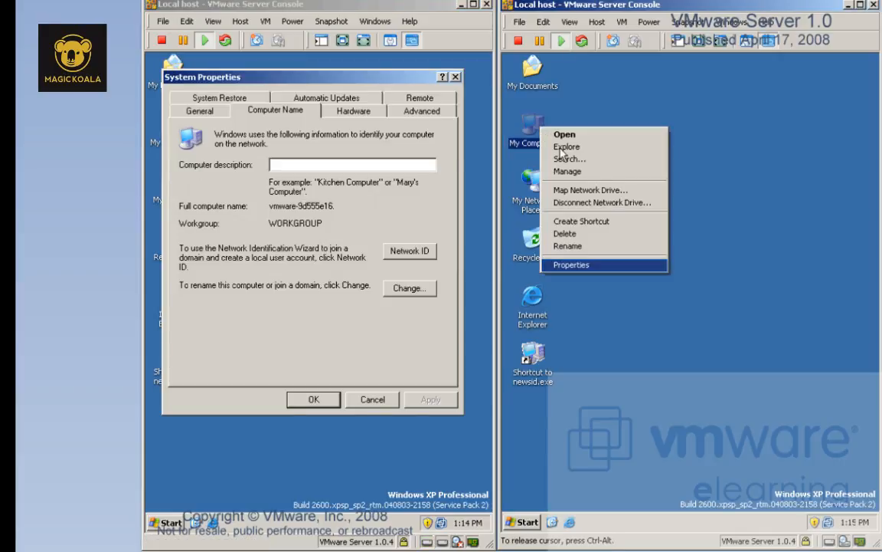
{"action": "left_click", "coordinate": [573, 267]}
{"action": "left_click", "coordinate": [623, 115]}
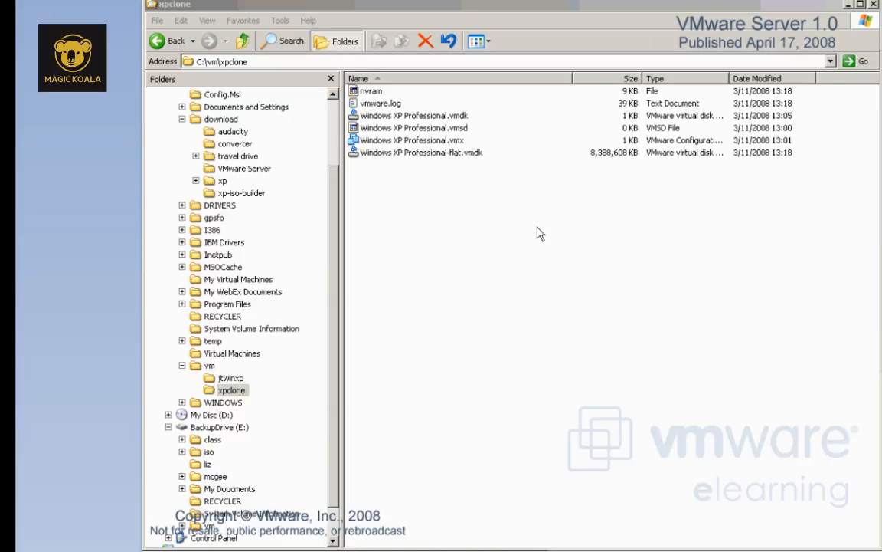
- Open vmware.log from the xpclone folder in Notepad, review it through to its last entries and close it
{"action": "left_click", "coordinate": [538, 228]}
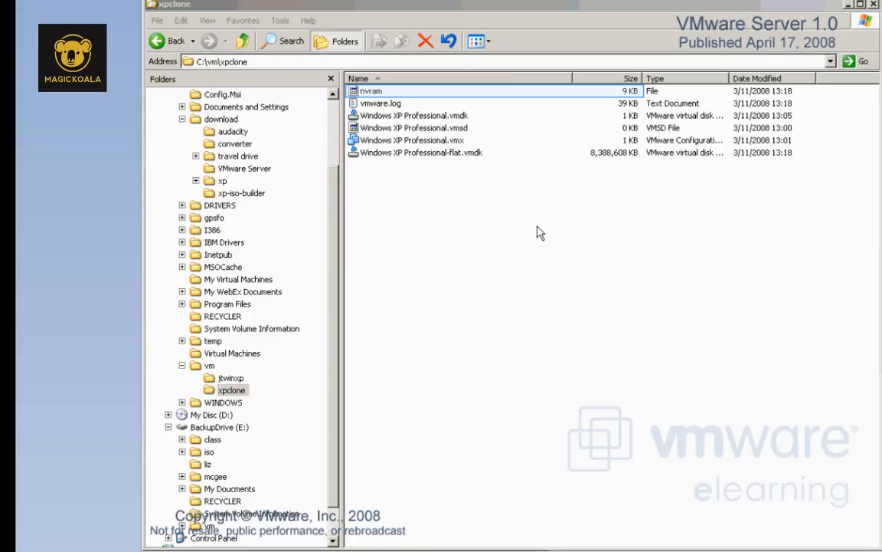
{"action": "left_click", "coordinate": [538, 228]}
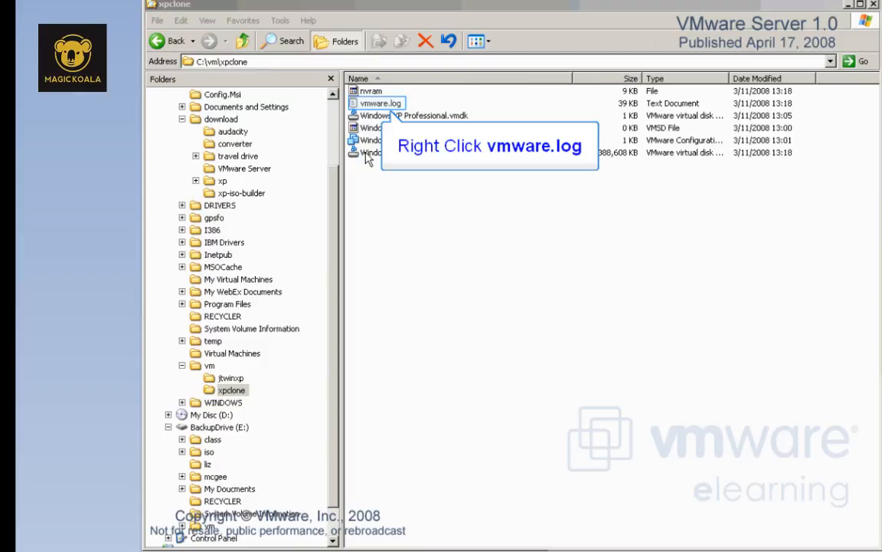
{"action": "right_click", "coordinate": [358, 106]}
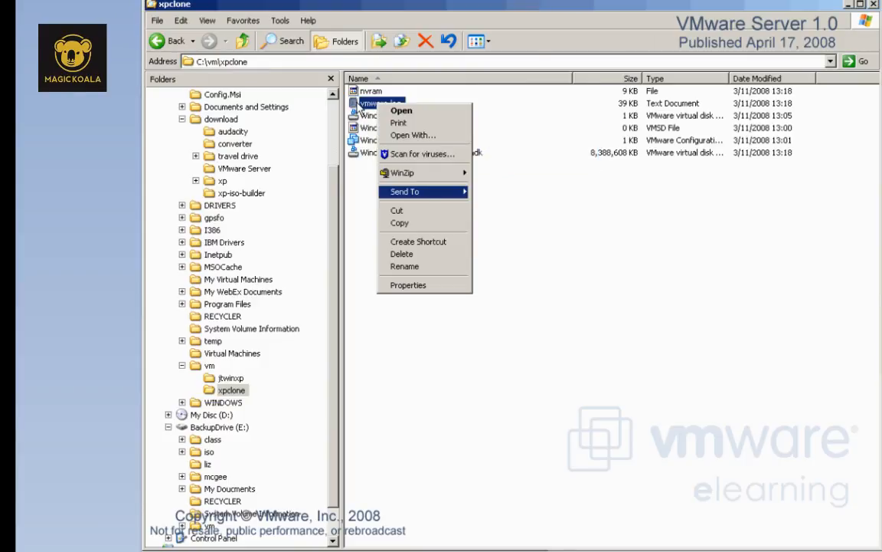
{"action": "left_click", "coordinate": [423, 191]}
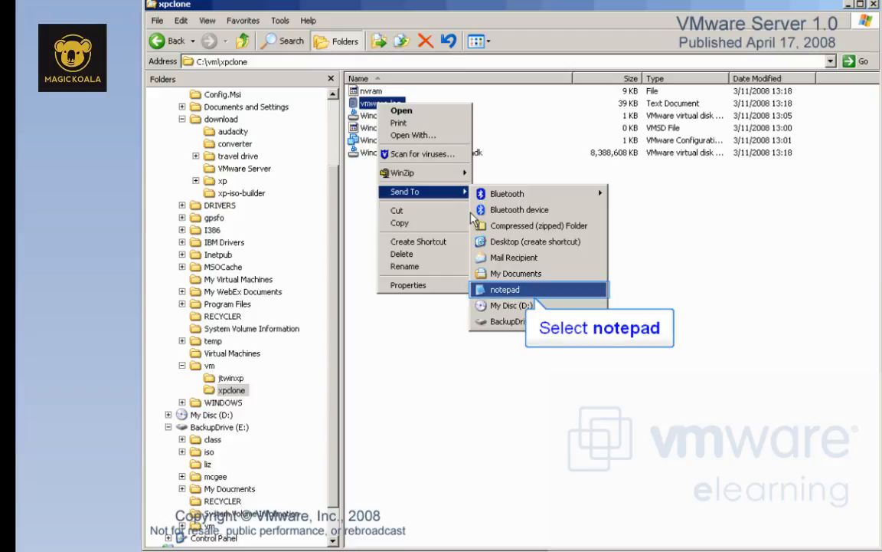
{"action": "left_click", "coordinate": [490, 290]}
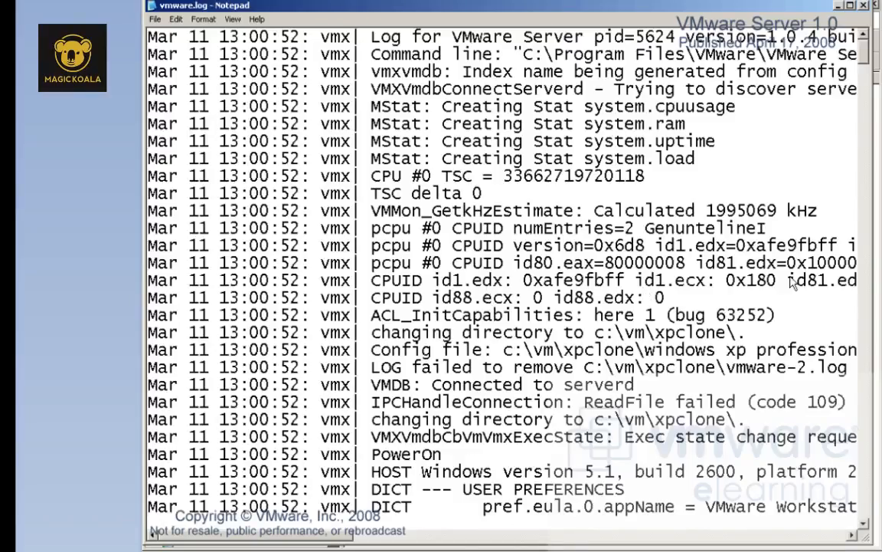
{"action": "key", "text": "ctrl+End"}
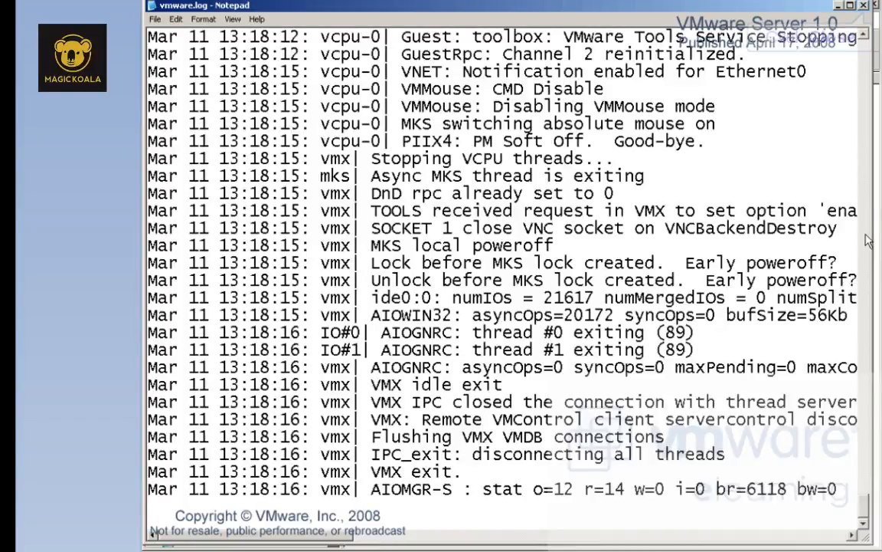
{"action": "left_click", "coordinate": [864, 6]}
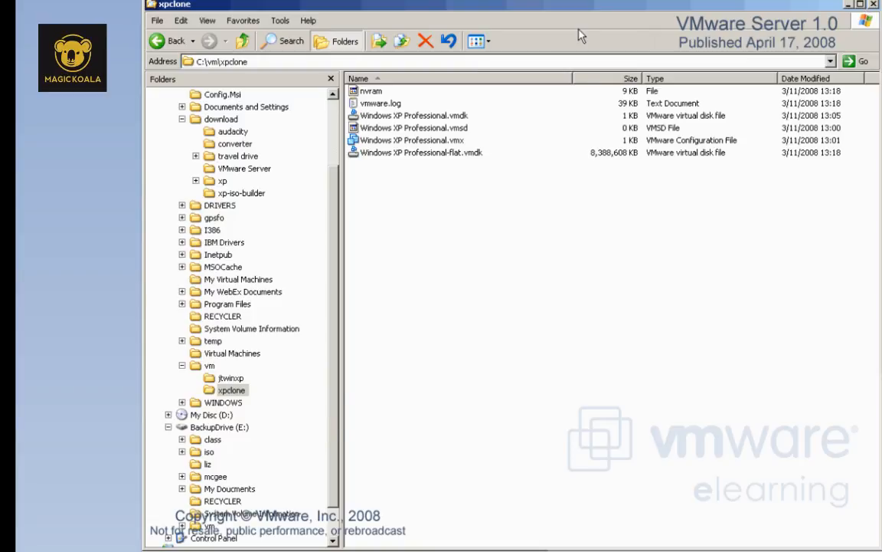
- Compare the files in the jtwinxp and xpclone folders, and review xpclone's Windows XP Professional.vmx in Notepad
{"action": "left_click", "coordinate": [228, 378]}
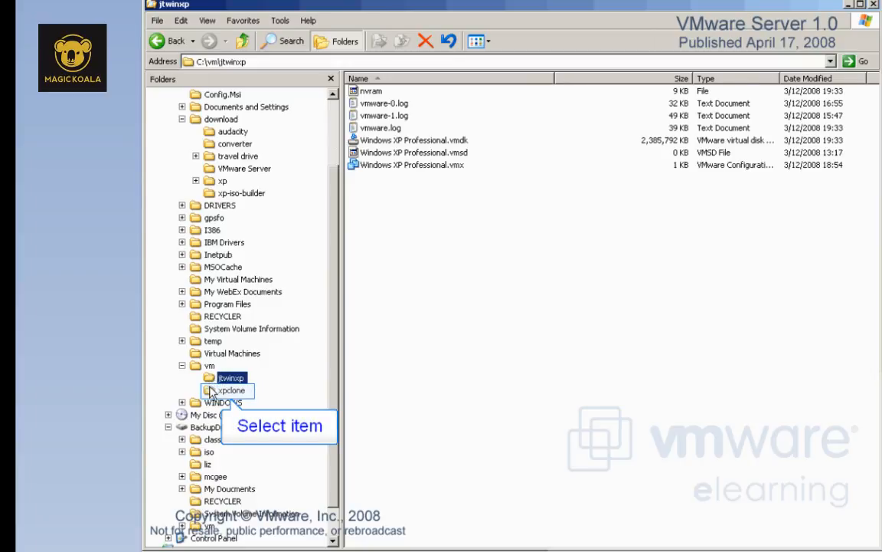
{"action": "left_click", "coordinate": [212, 392]}
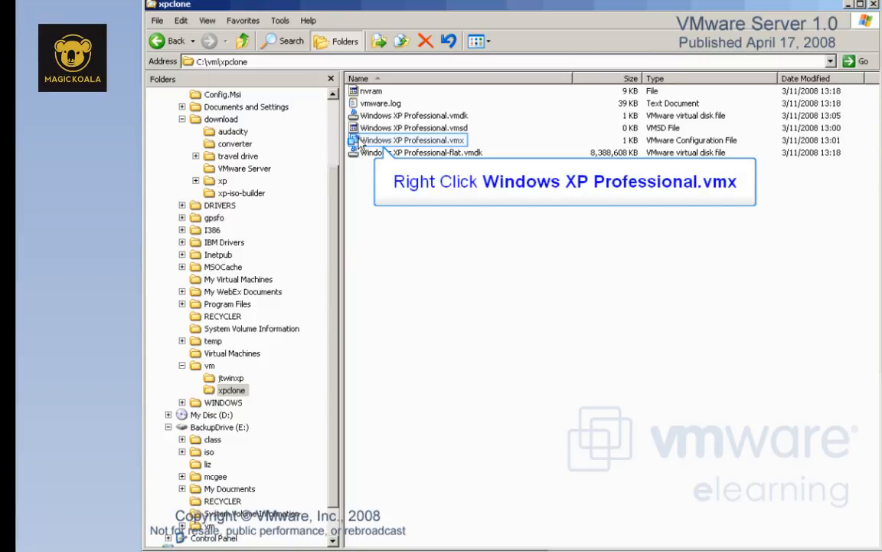
{"action": "right_click", "coordinate": [414, 141]}
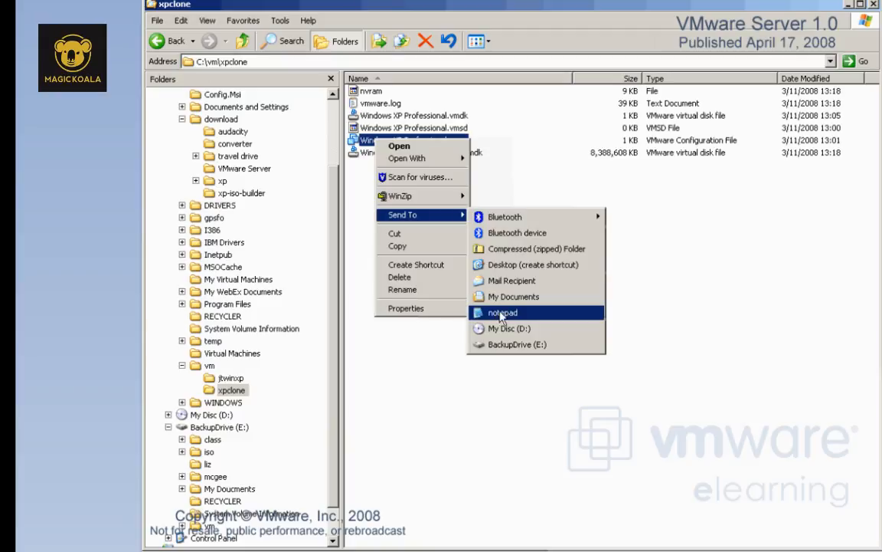
{"action": "left_click", "coordinate": [502, 313]}
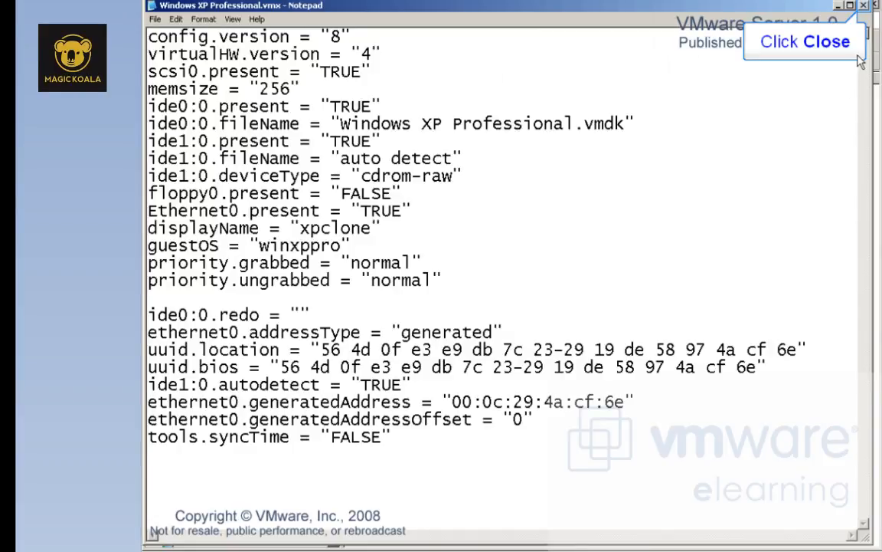
{"action": "left_click", "coordinate": [863, 5]}
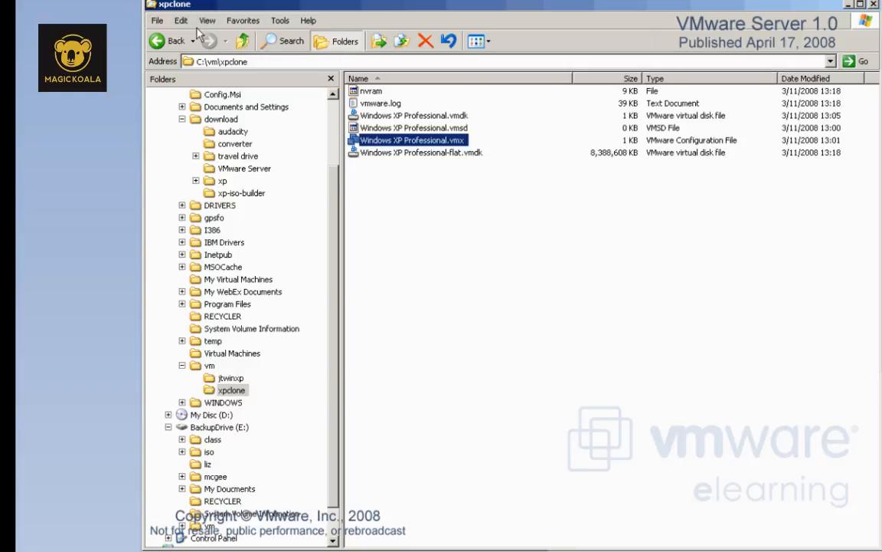
- Switch to VMware Server Console, power on the xpclone virtual machine and minimize the console window
{"action": "key", "text": "Down"}
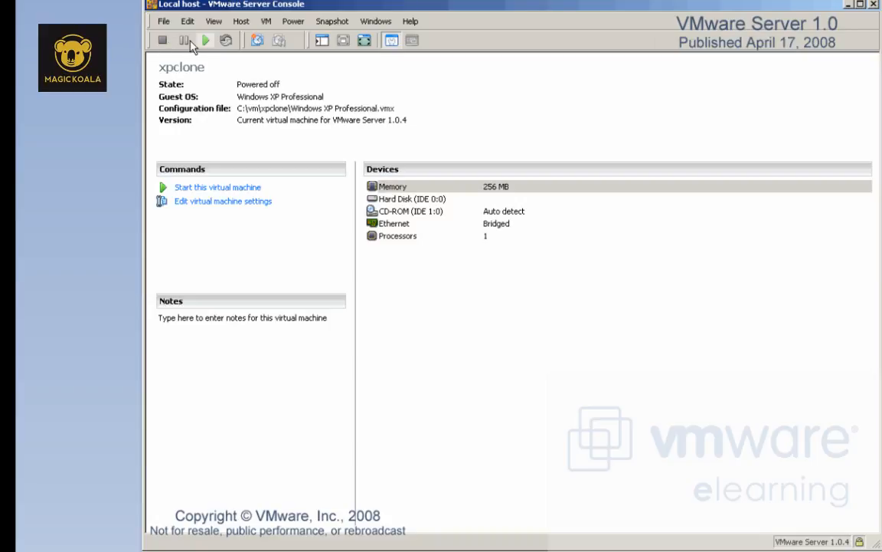
{"action": "left_click", "coordinate": [204, 40]}
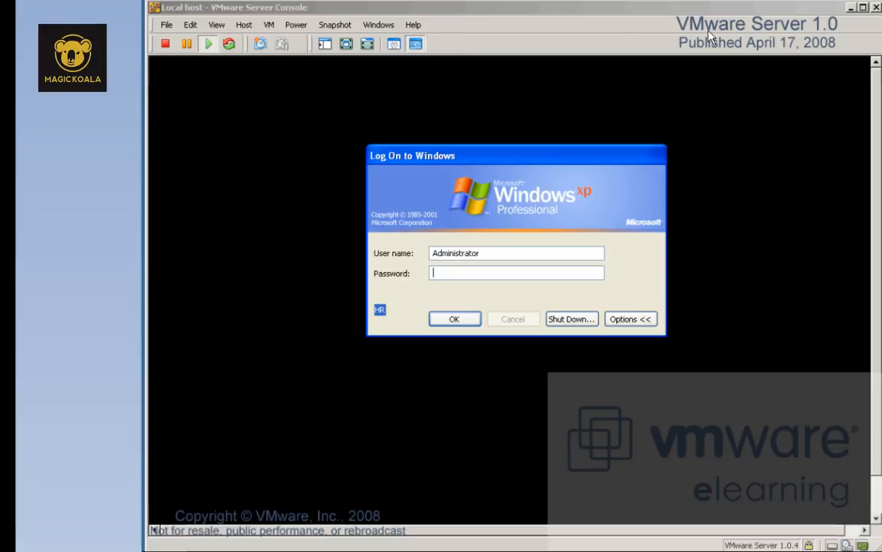
{"action": "left_click", "coordinate": [851, 8]}
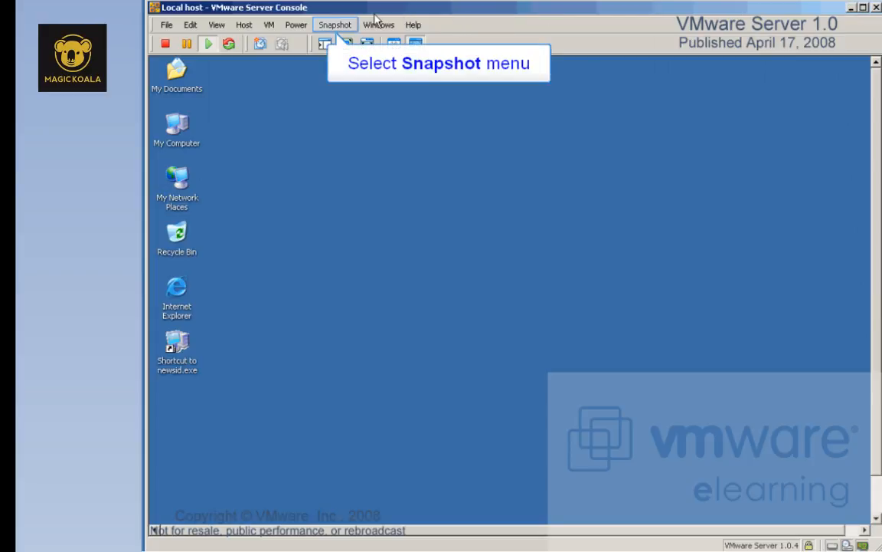
- Take a snapshot of the running xpclone virtual machine and suspend it
{"action": "left_click", "coordinate": [338, 25]}
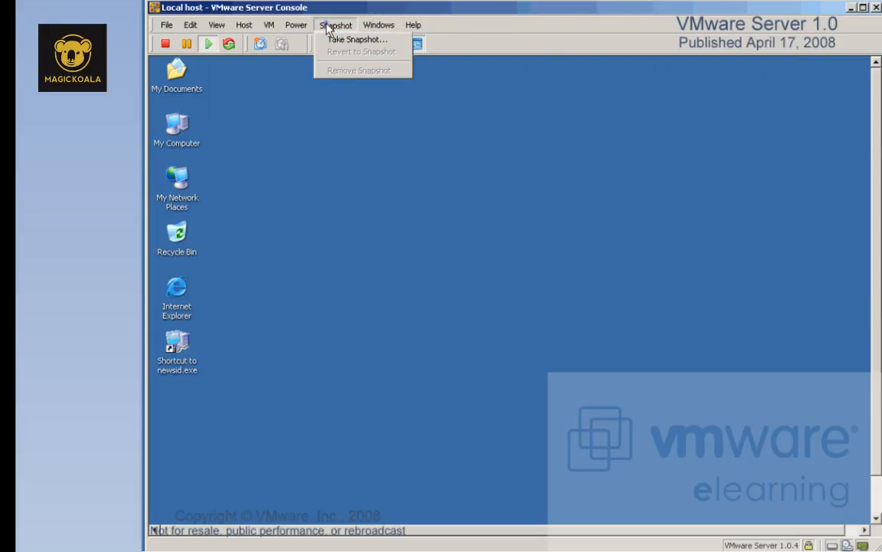
{"action": "left_click", "coordinate": [342, 39]}
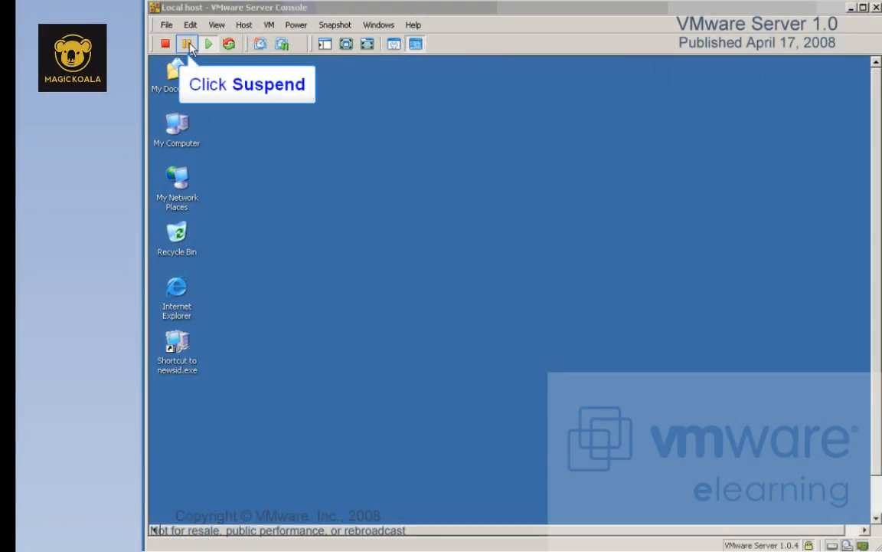
{"action": "left_click", "coordinate": [188, 45]}
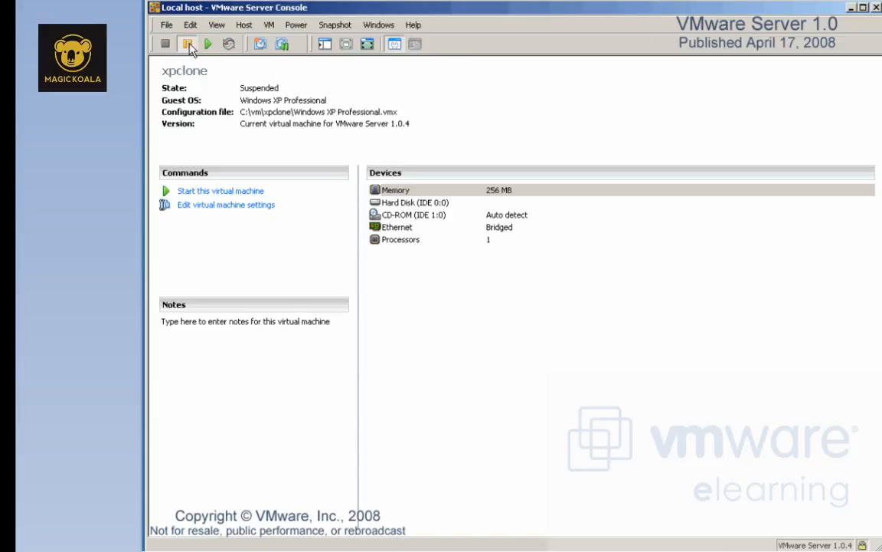